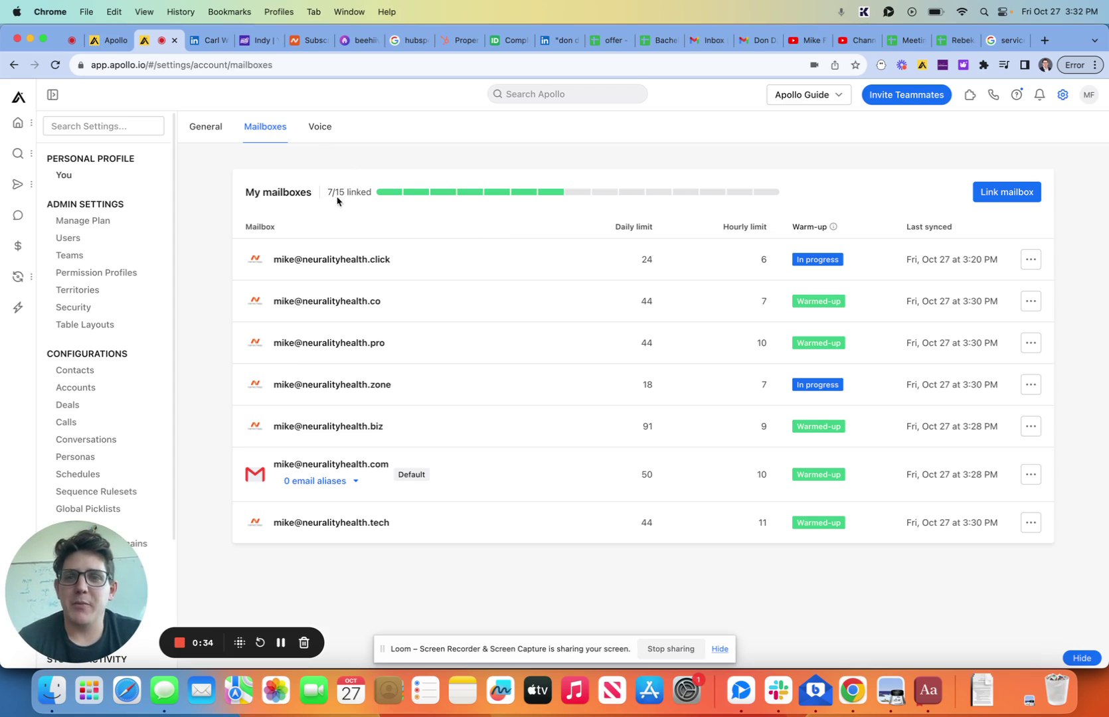
- Check the linked-mailbox count next to the My mailboxes heading
left_click_drag(338, 193, 344, 196)
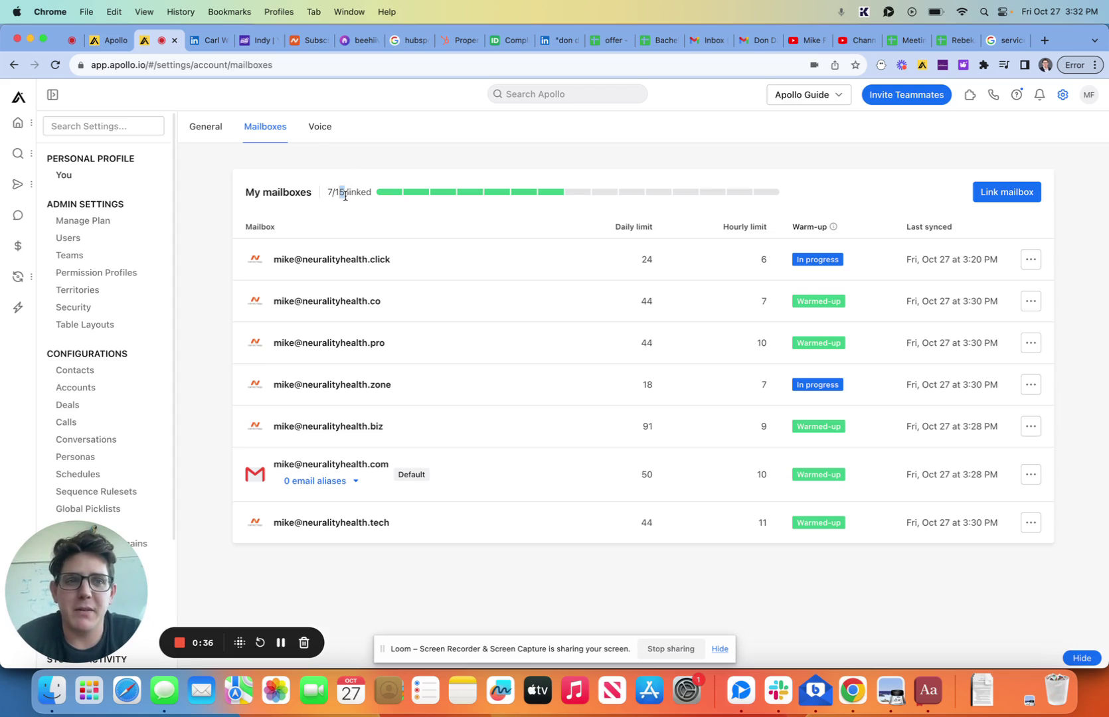
left_click(336, 191)
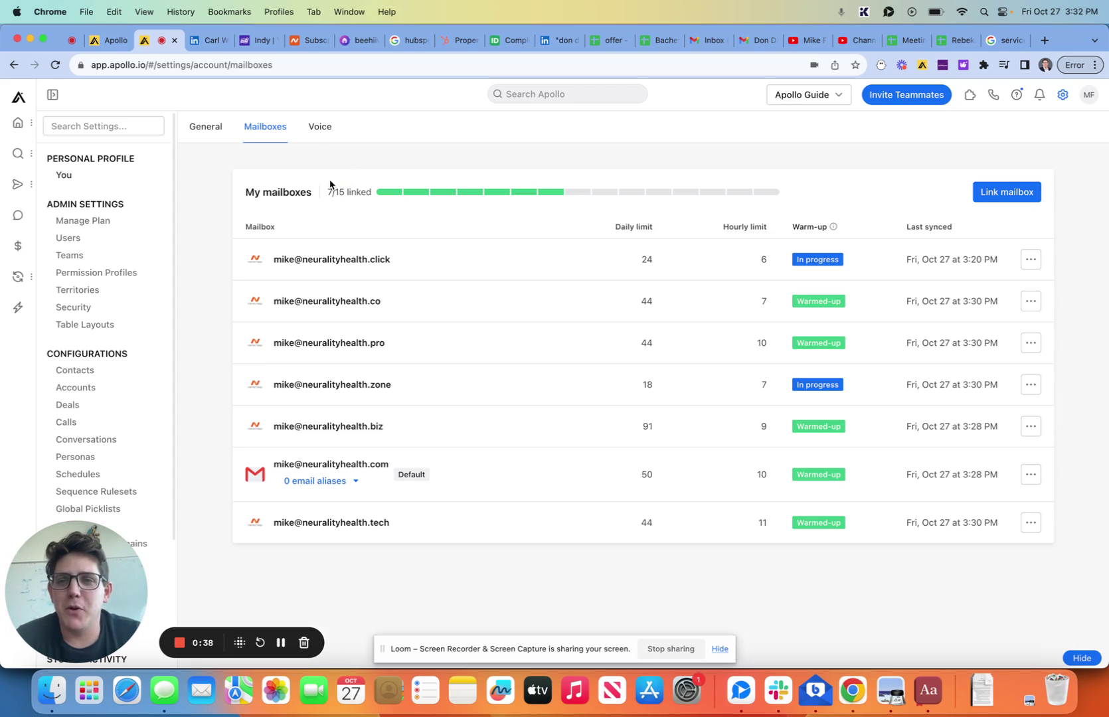
left_click_drag(326, 185, 387, 197)
left_click(384, 193)
left_click(318, 202)
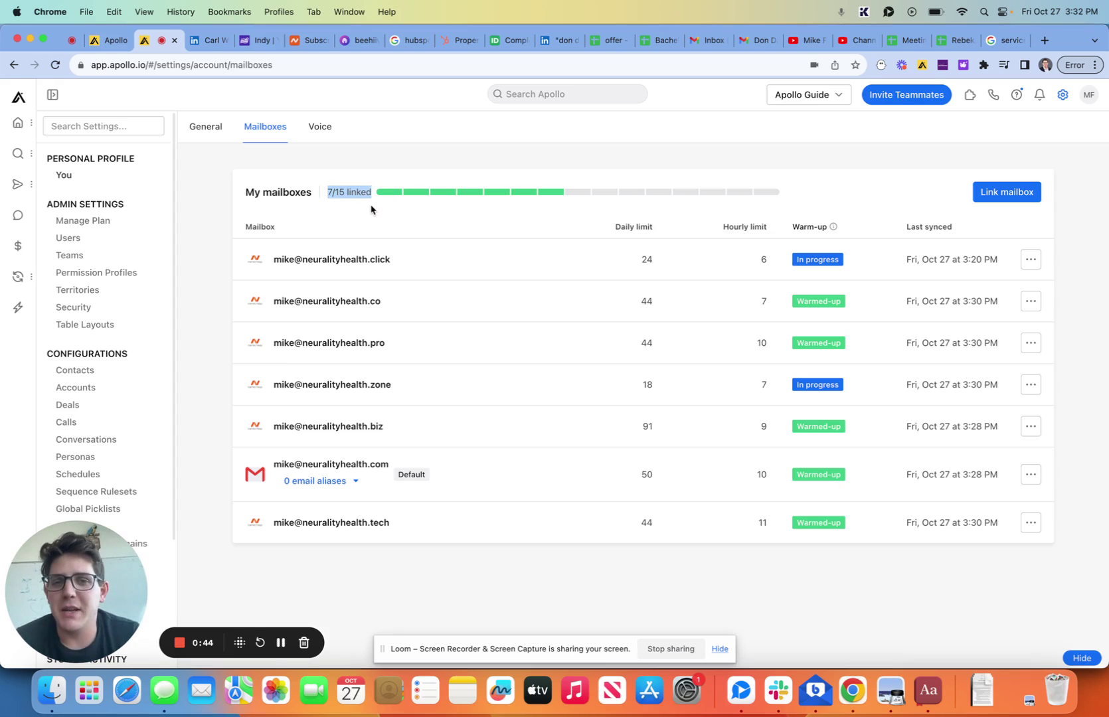
left_click(371, 210)
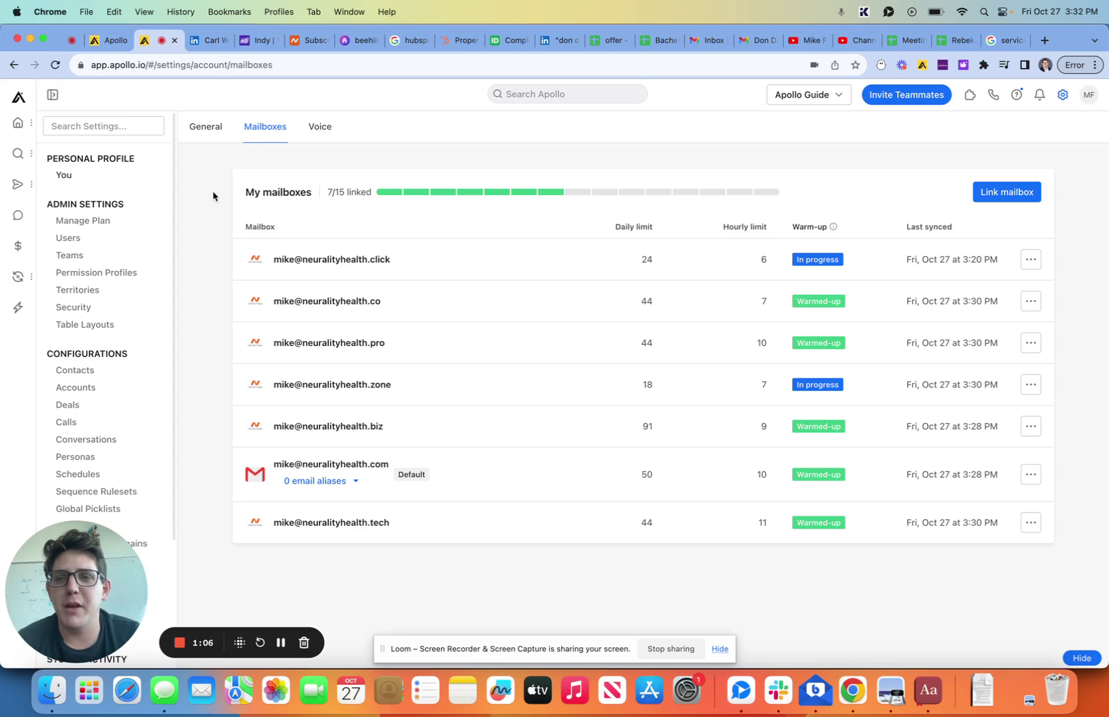
- Open the account user from the Users settings and show the settings of their neuralityhealth.click mailbox
left_click(67, 240)
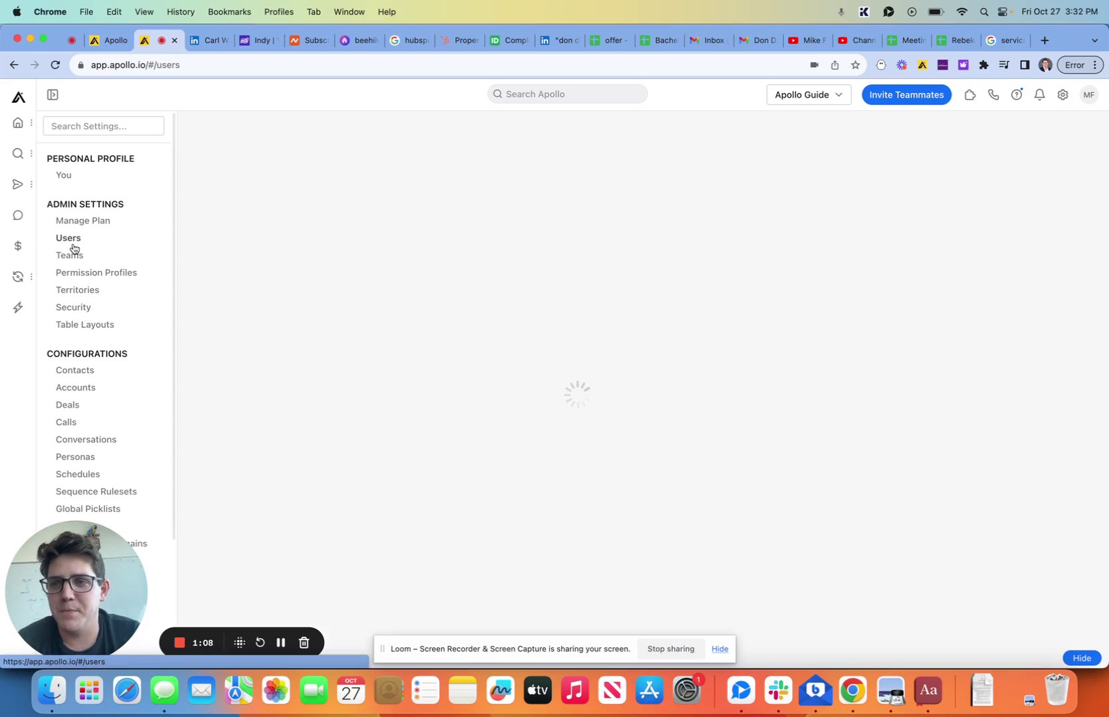
left_click(420, 289)
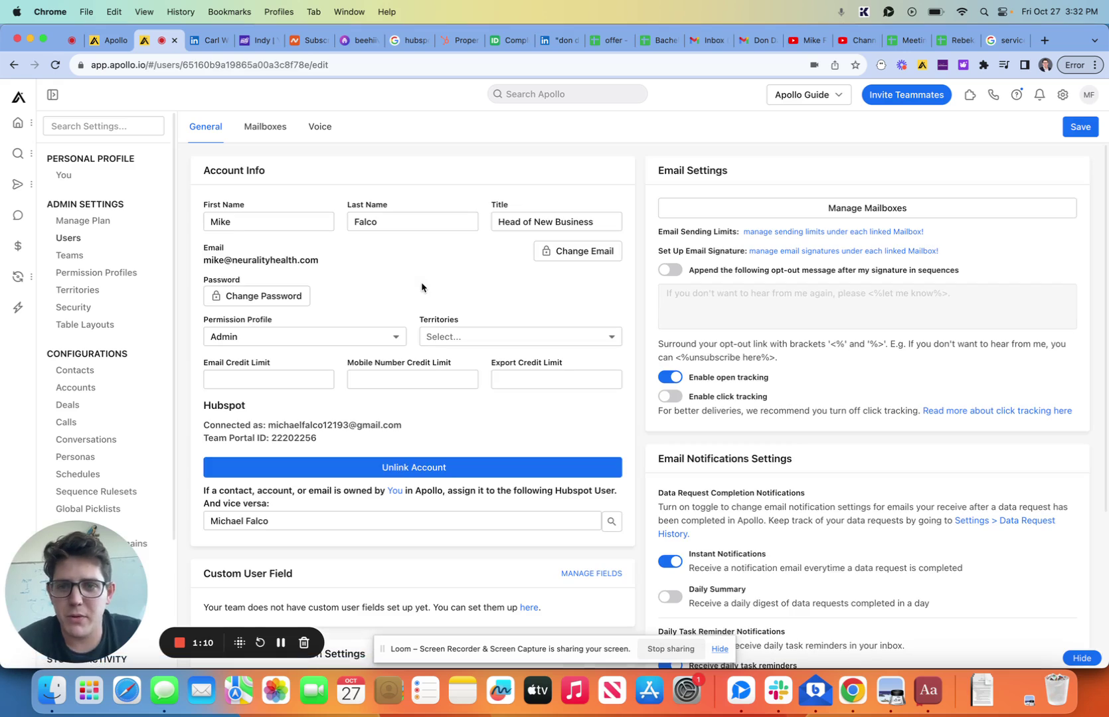
left_click(278, 135)
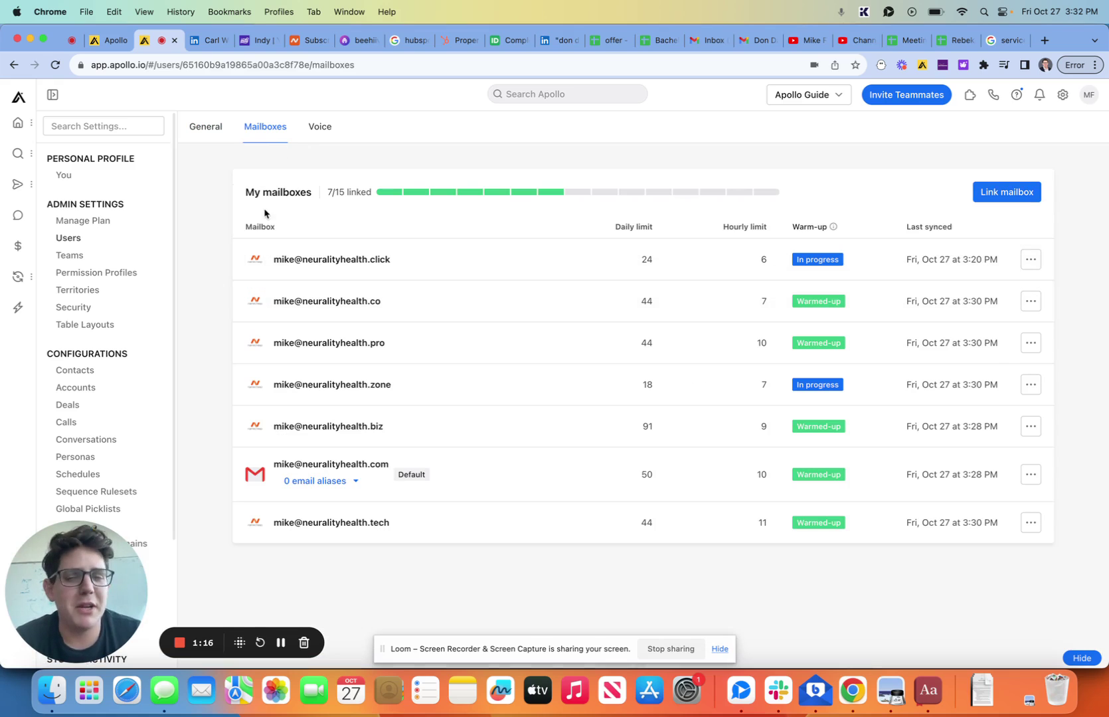
left_click(464, 260)
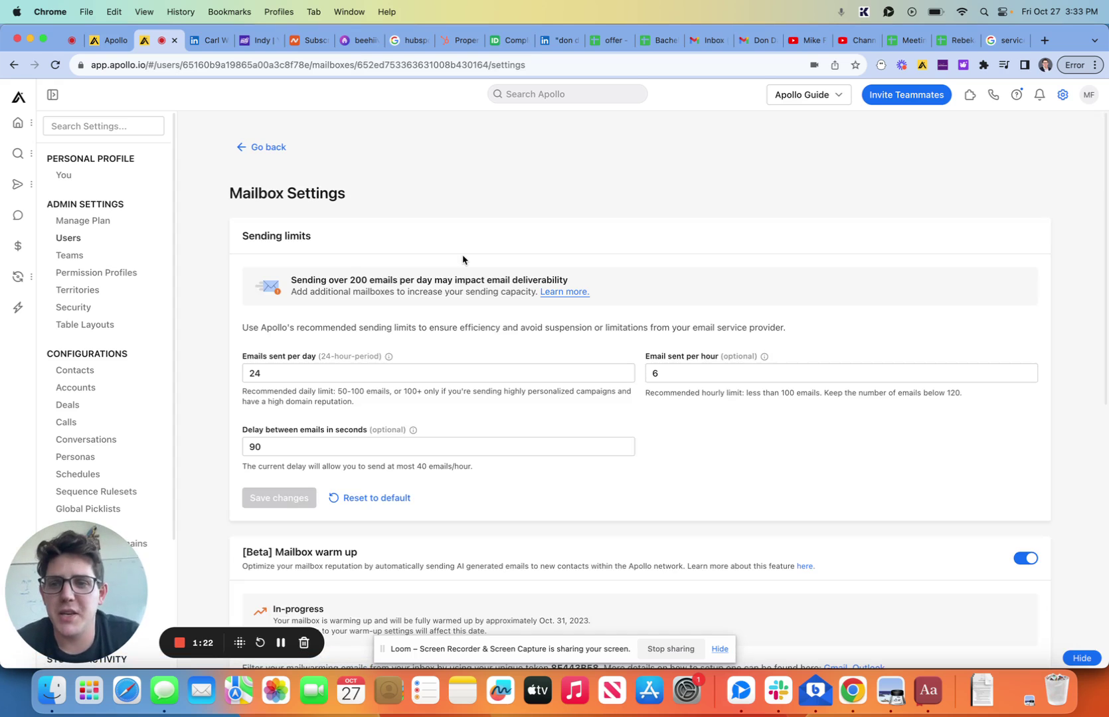
- Examine the mailbox's sending limits and the status notice in its Mailbox warm up section
scroll(463, 259, "down", 3)
scroll(464, 260, "up", 3)
left_click(488, 375)
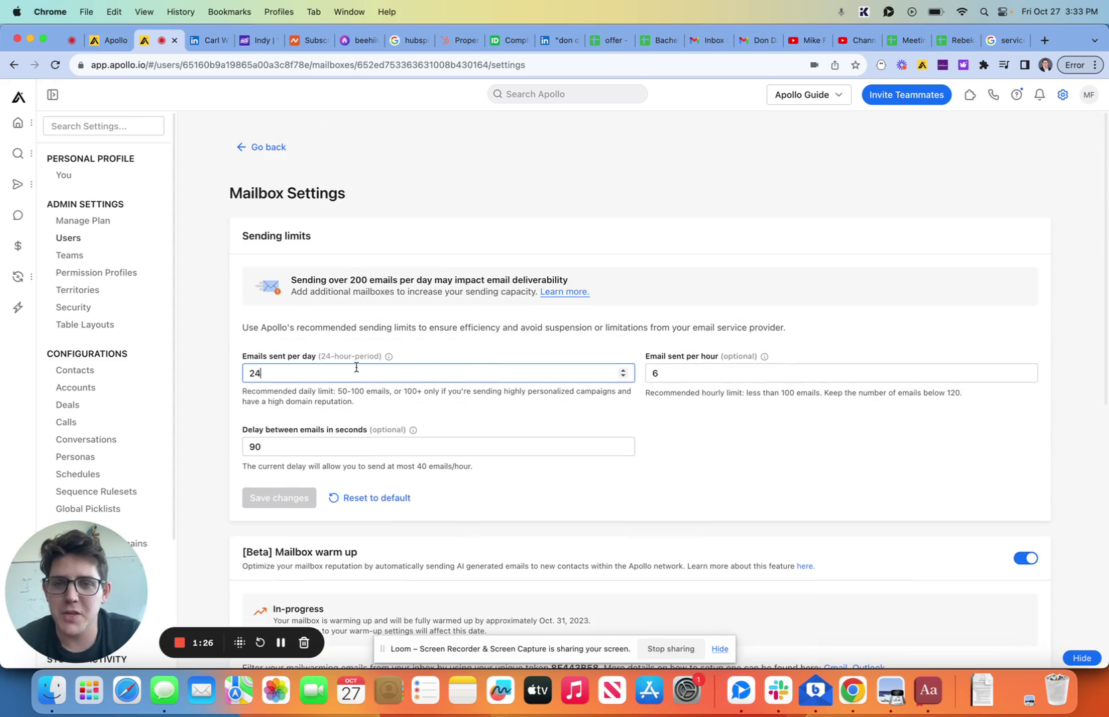
scroll(350, 355, "down", 1)
scroll(349, 352, "down", 5)
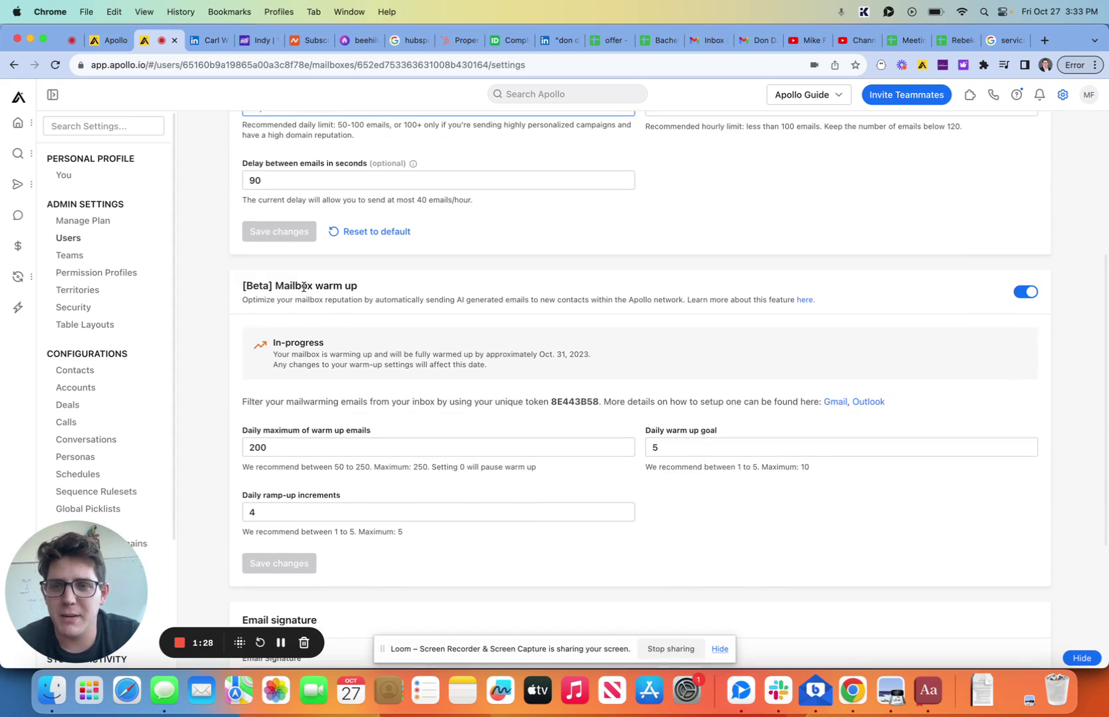
left_click_drag(303, 287, 352, 286)
left_click(371, 292)
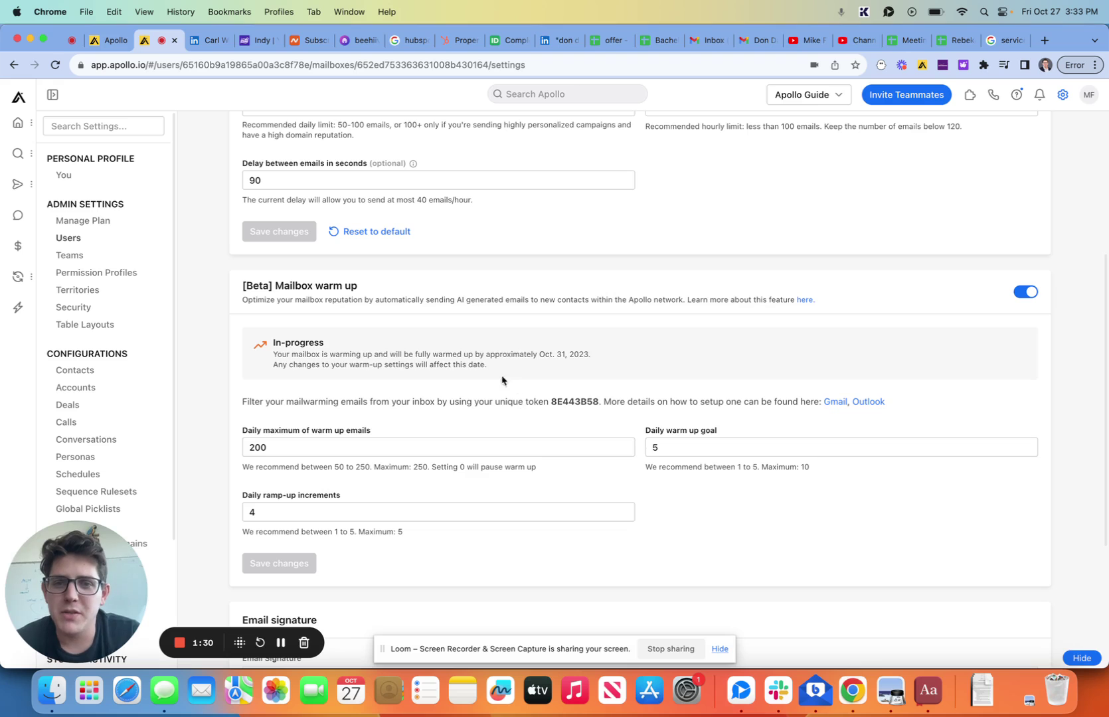
left_click_drag(503, 379, 336, 426)
left_click(540, 377)
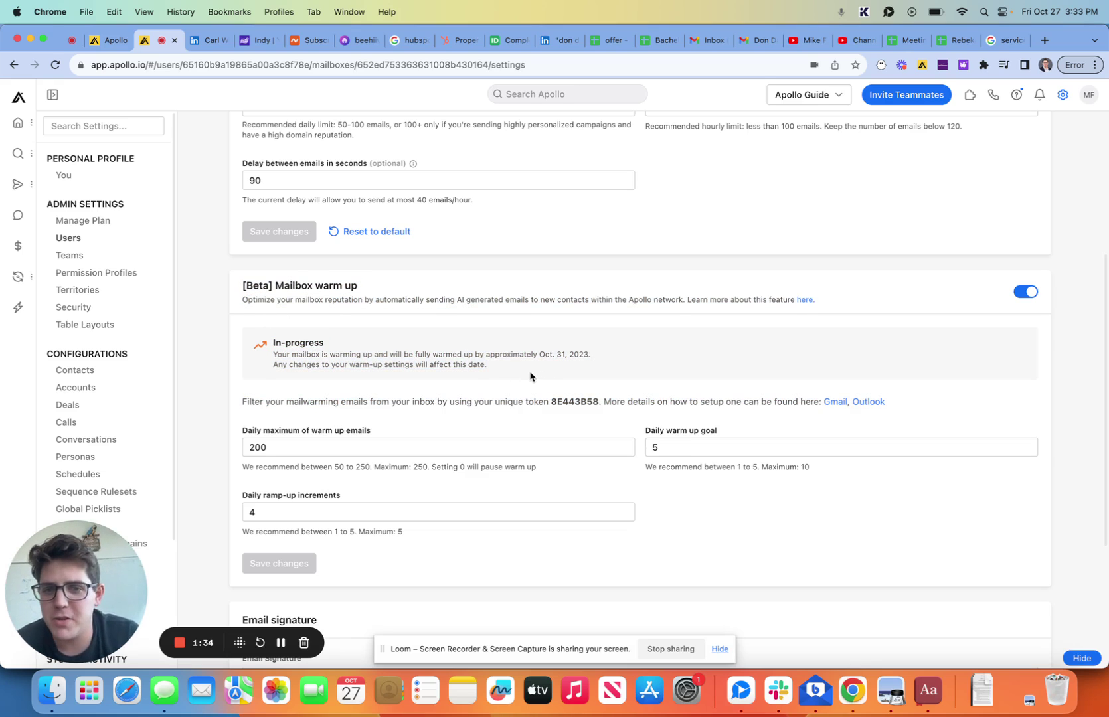
left_click_drag(531, 376, 401, 251)
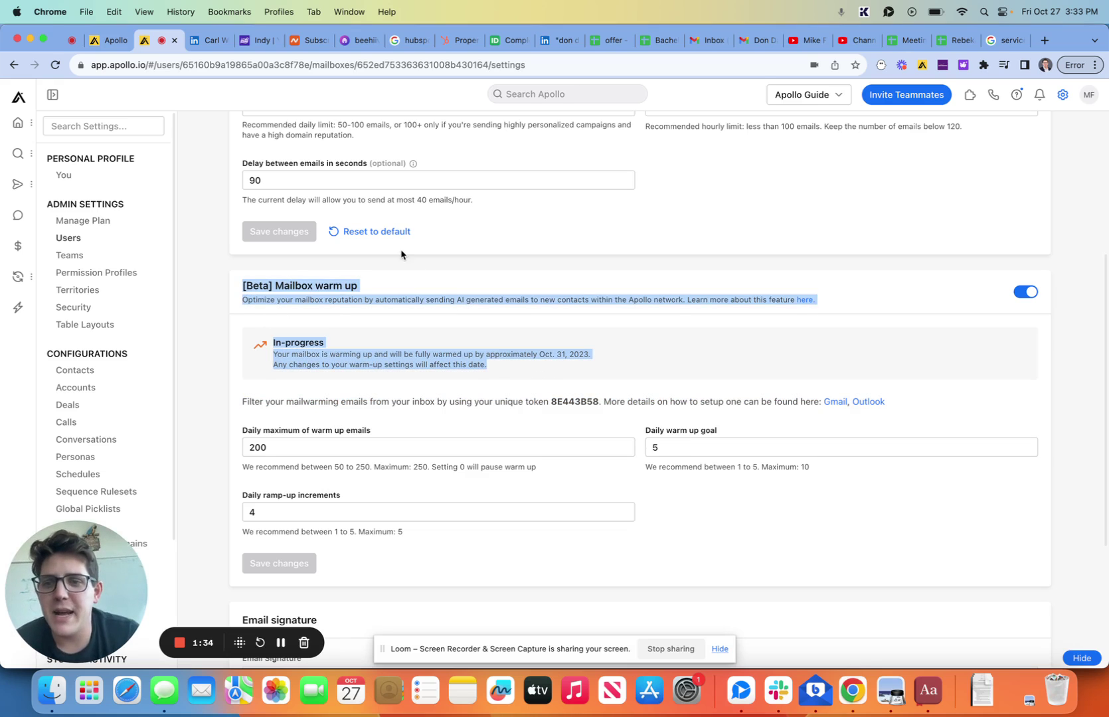
left_click(420, 290)
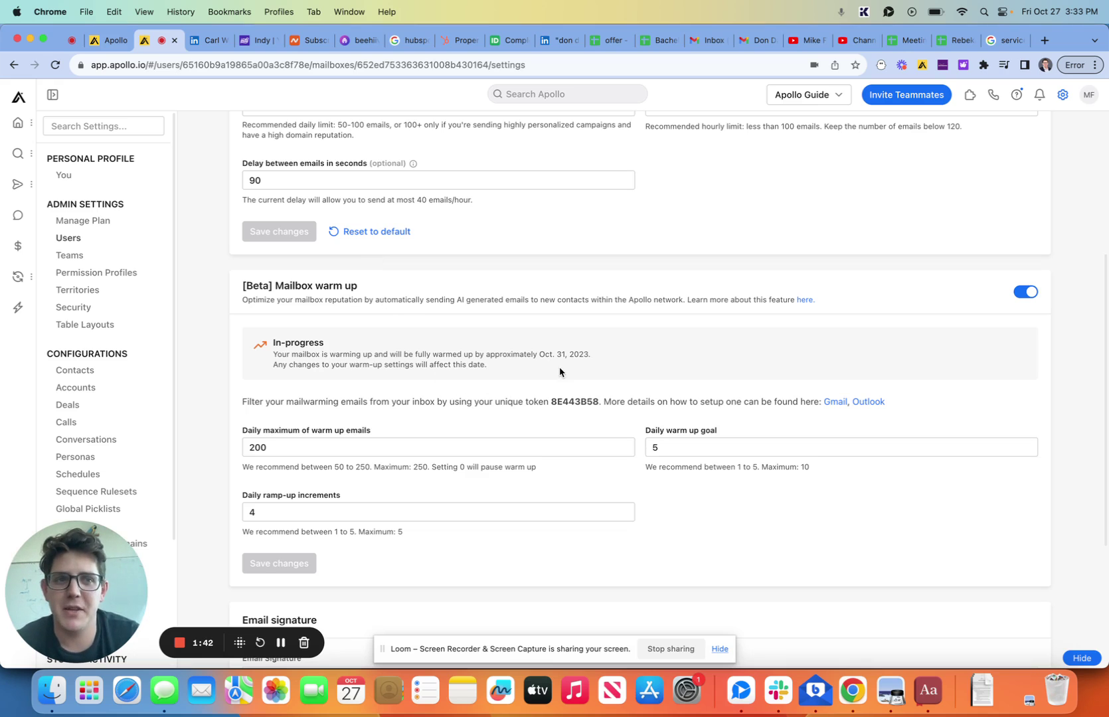
left_click_drag(559, 371, 370, 383)
left_click(315, 289)
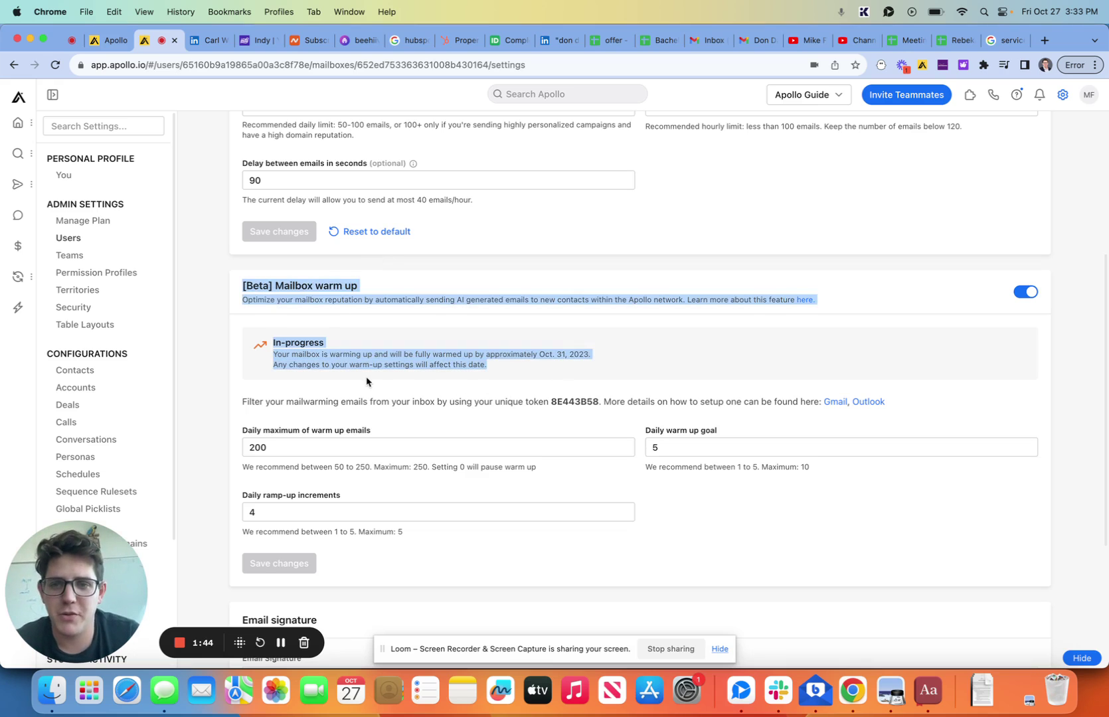
left_click(370, 382)
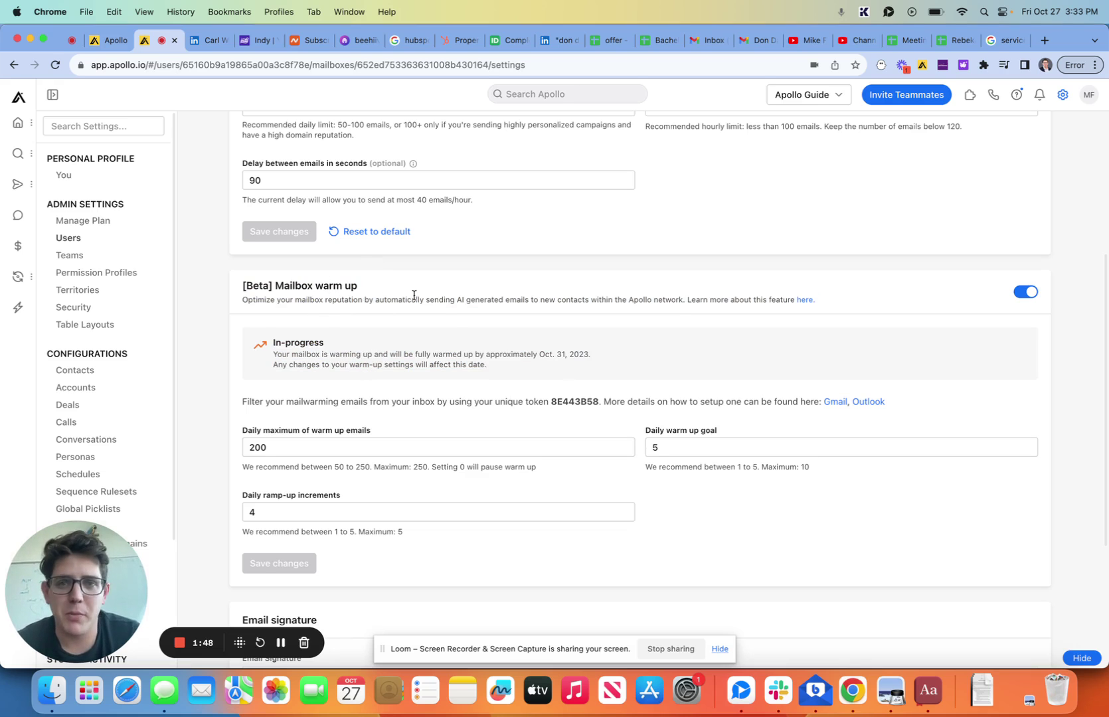
- Compare the daily sending limit with the daily maximum of warm up emails and review the email signature
scroll(371, 265, "up", 4)
scroll(346, 239, "down", 7)
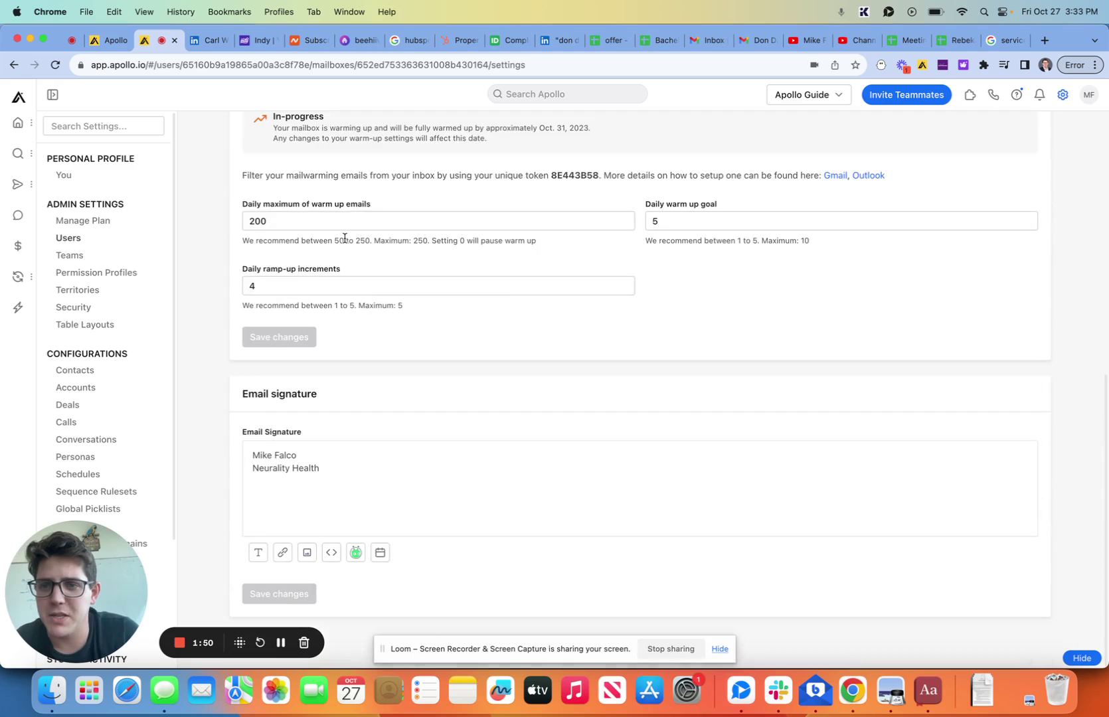
scroll(345, 243, "up", 2)
scroll(345, 242, "up", 5)
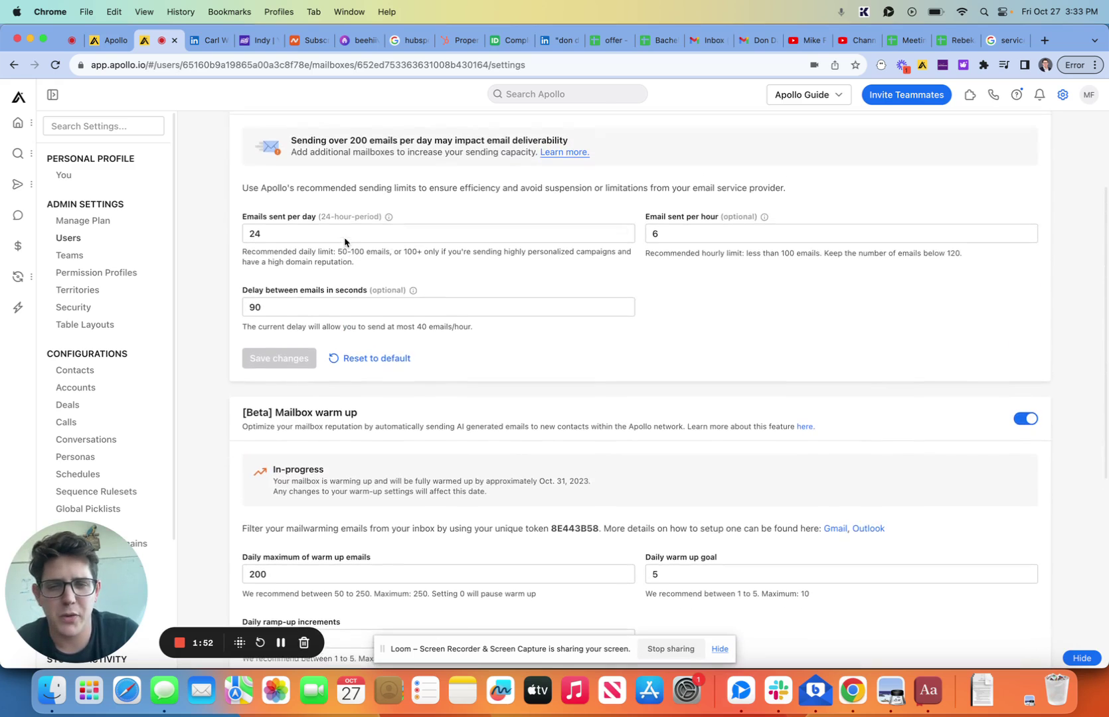
scroll(344, 239, "down", 6)
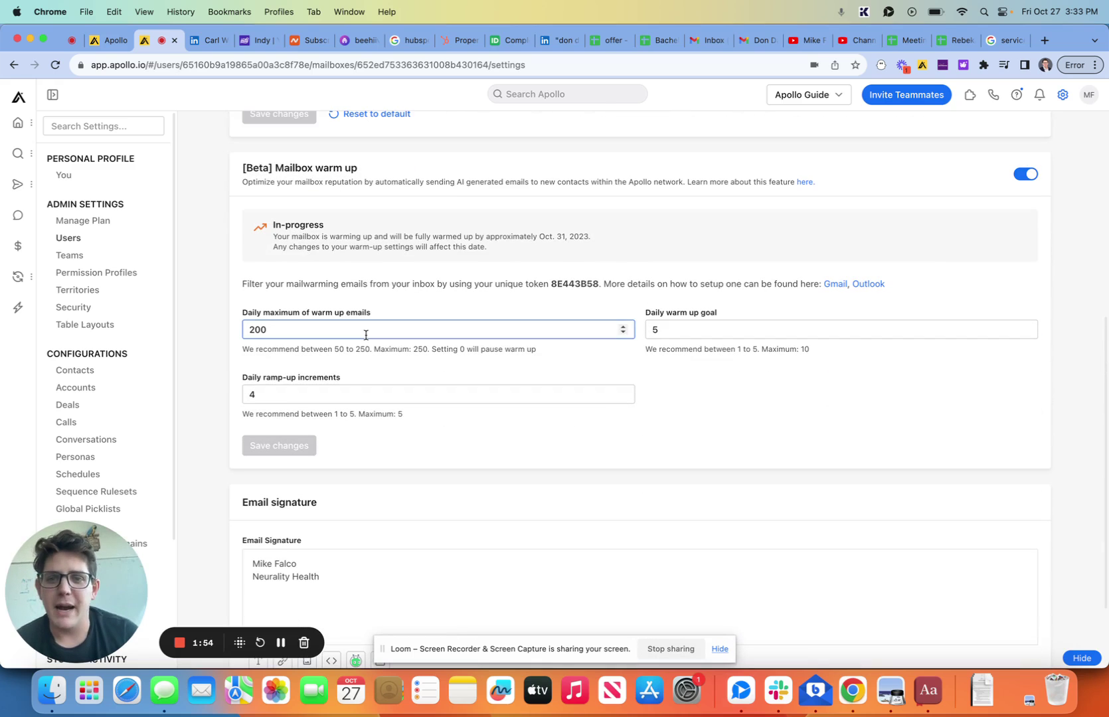
scroll(366, 335, "up", 6)
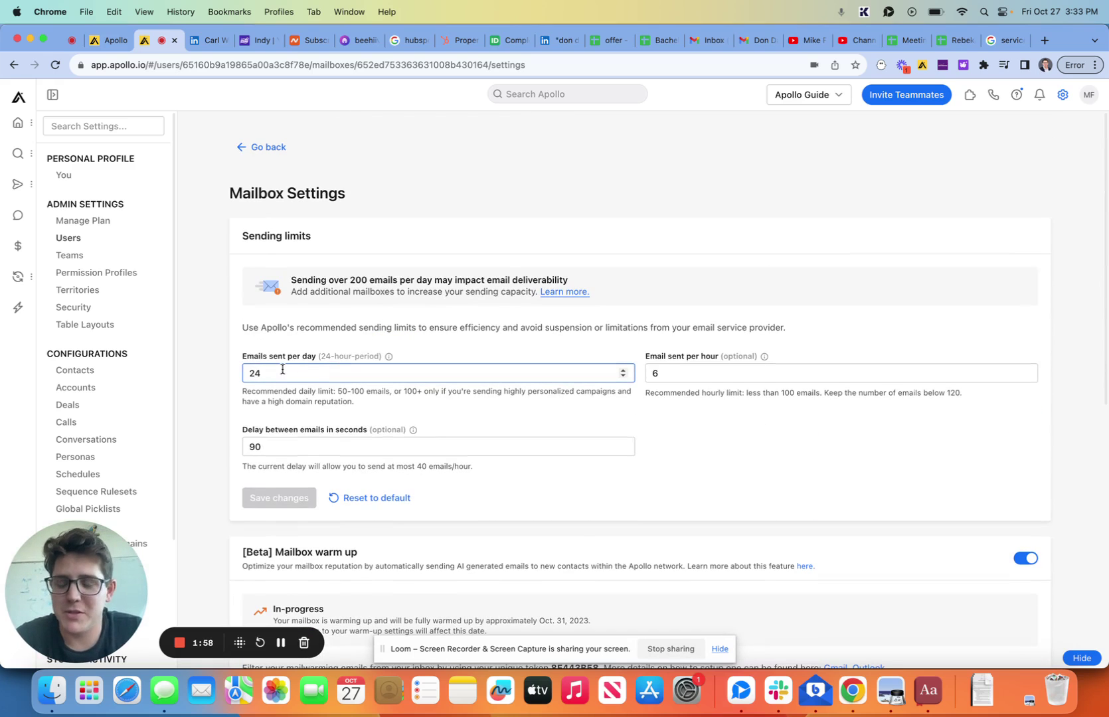
- Set the mailbox's emails sent per day to 24 and save the sending limits
scroll(282, 369, "down", 10)
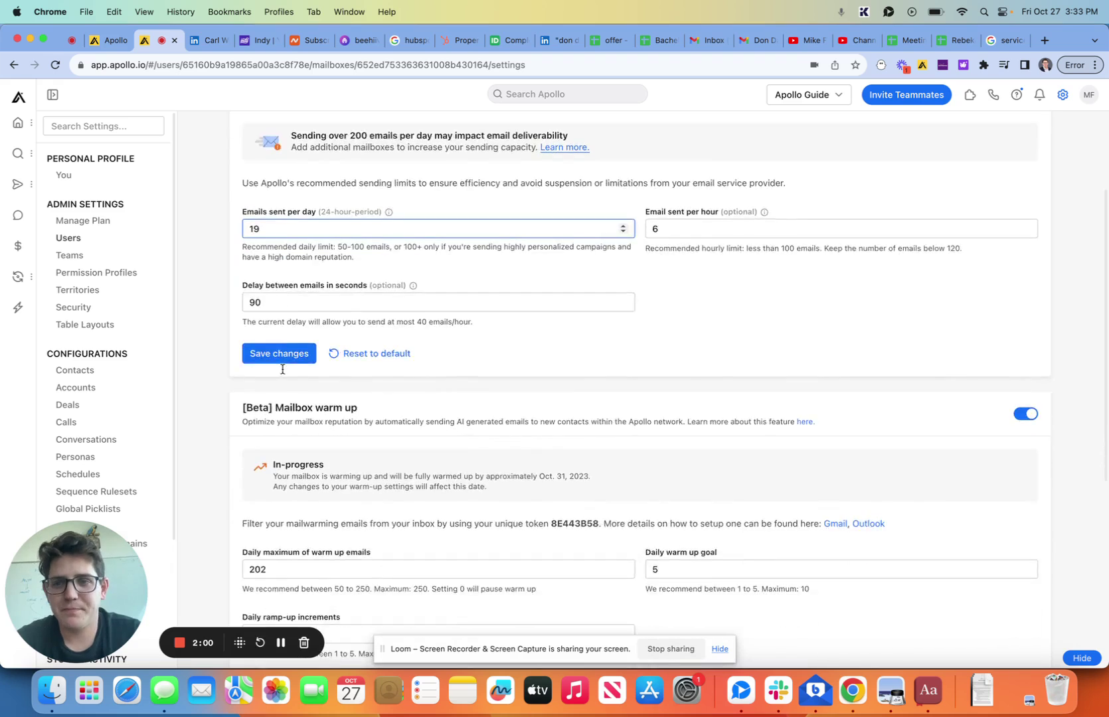
scroll(282, 369, "up", 2)
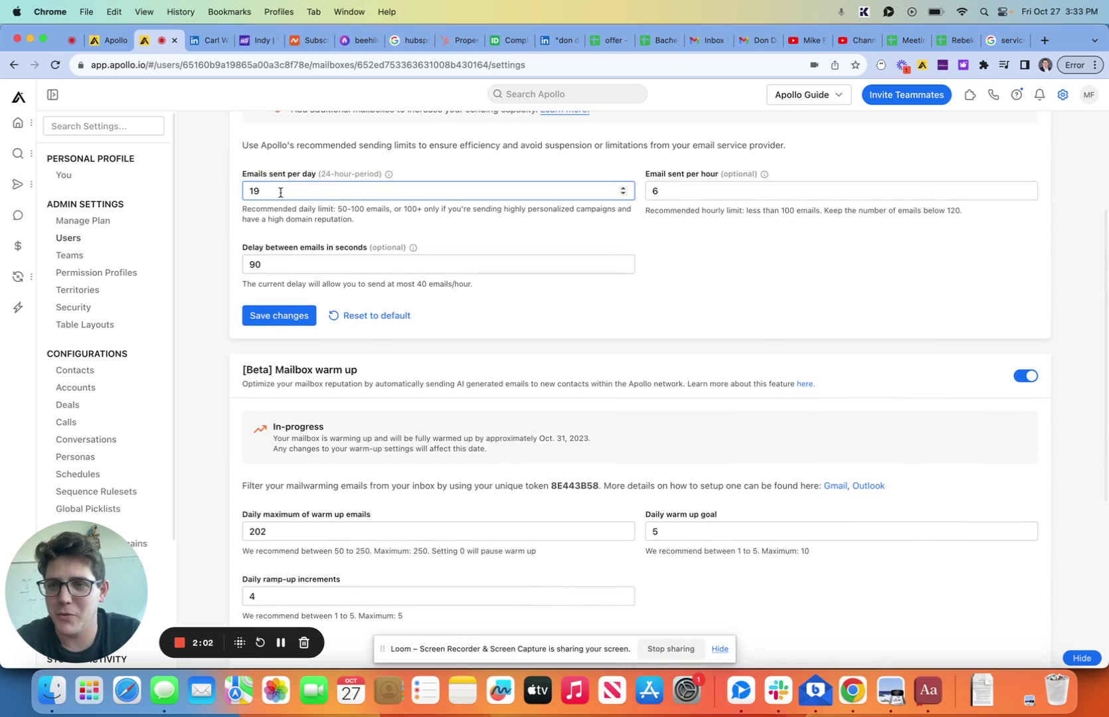
scroll(280, 190, "up", 4)
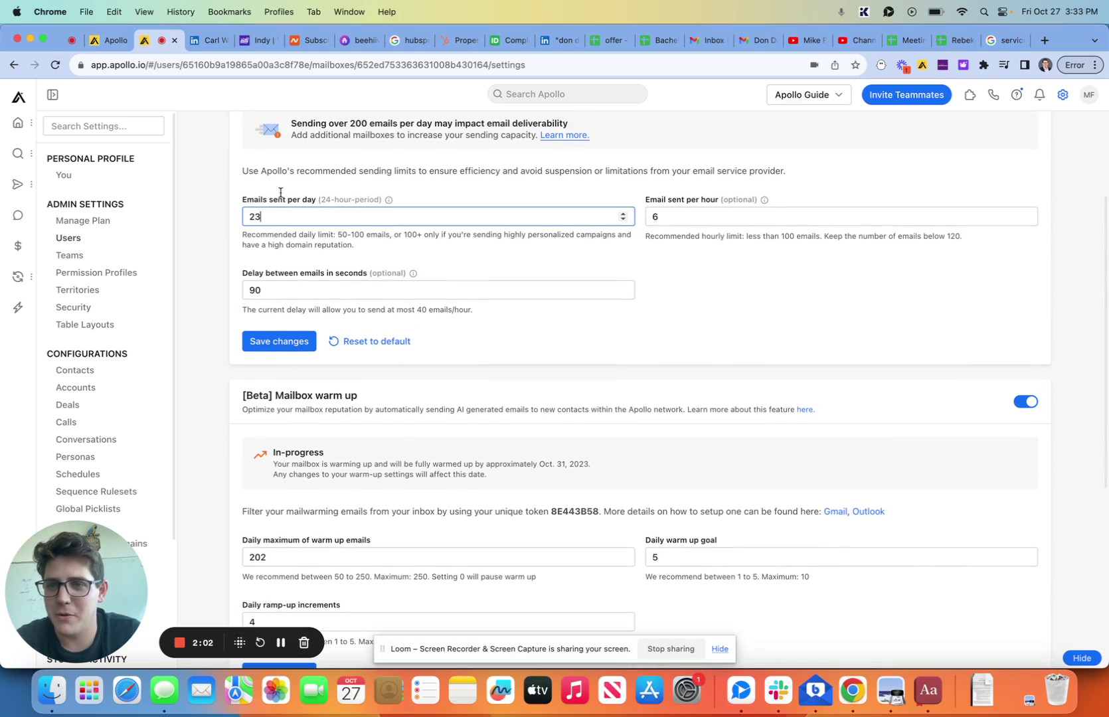
left_click(622, 219)
left_click(622, 212)
left_click(622, 212)
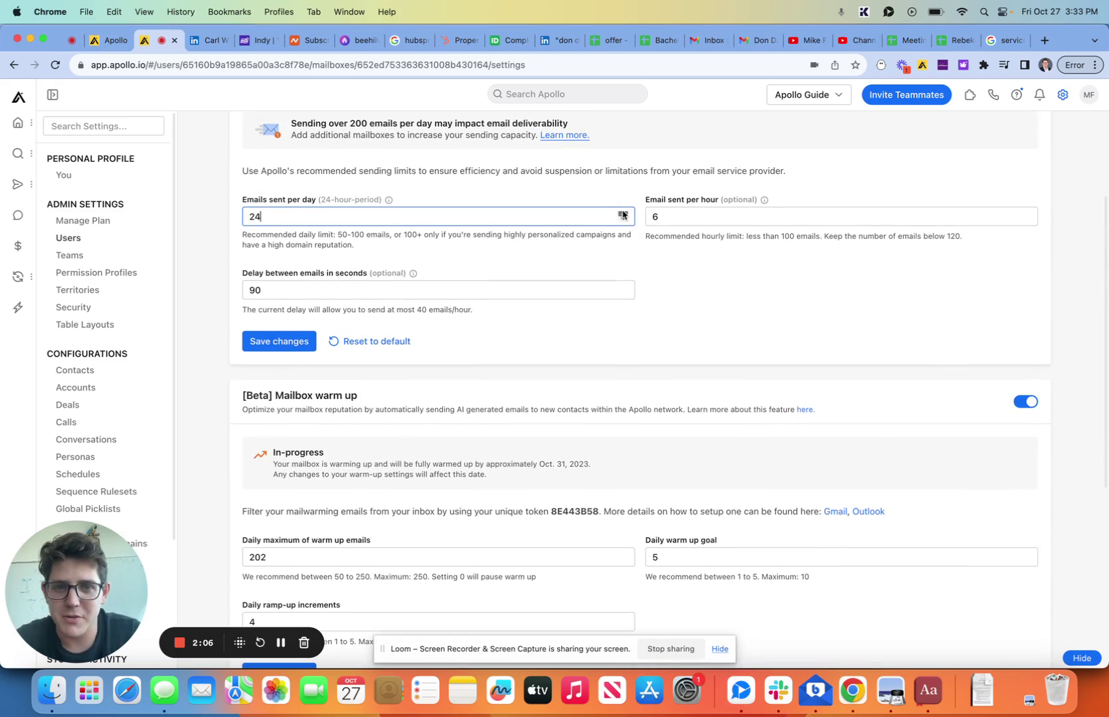
scroll(495, 166, "up", 4)
left_click(298, 503)
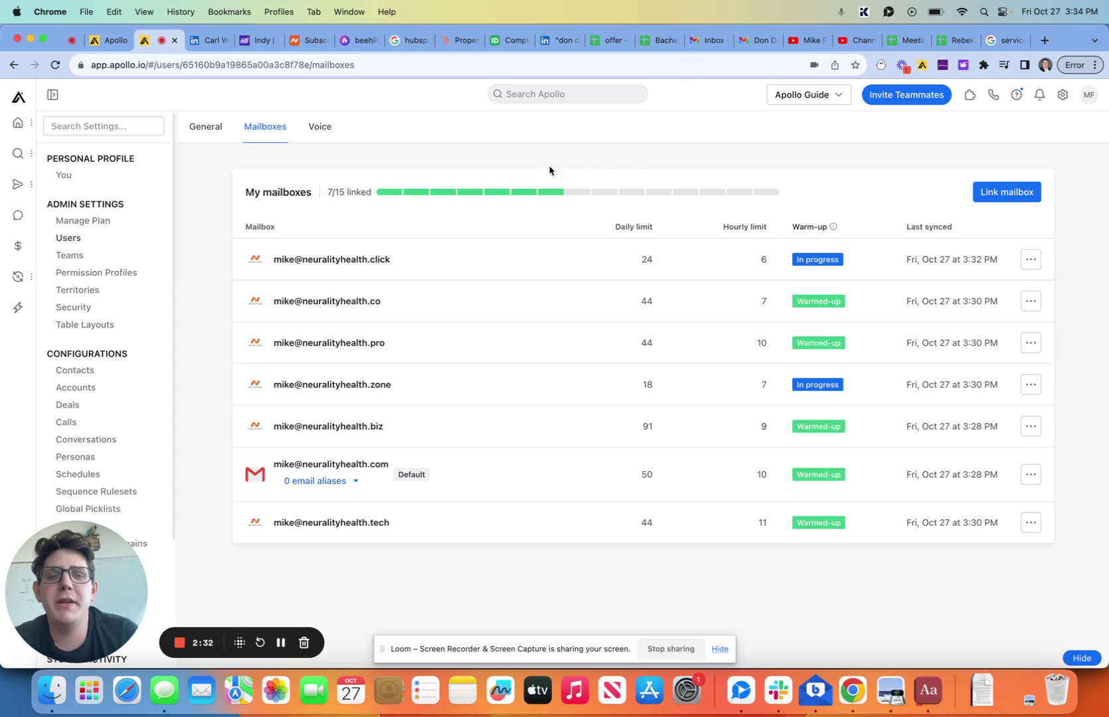
- Reopen the neuralityhealth.click mailbox, review its sending limits, warm-up values and signature, and return to the mailbox list
left_click(507, 260)
scroll(503, 298, "down", 3)
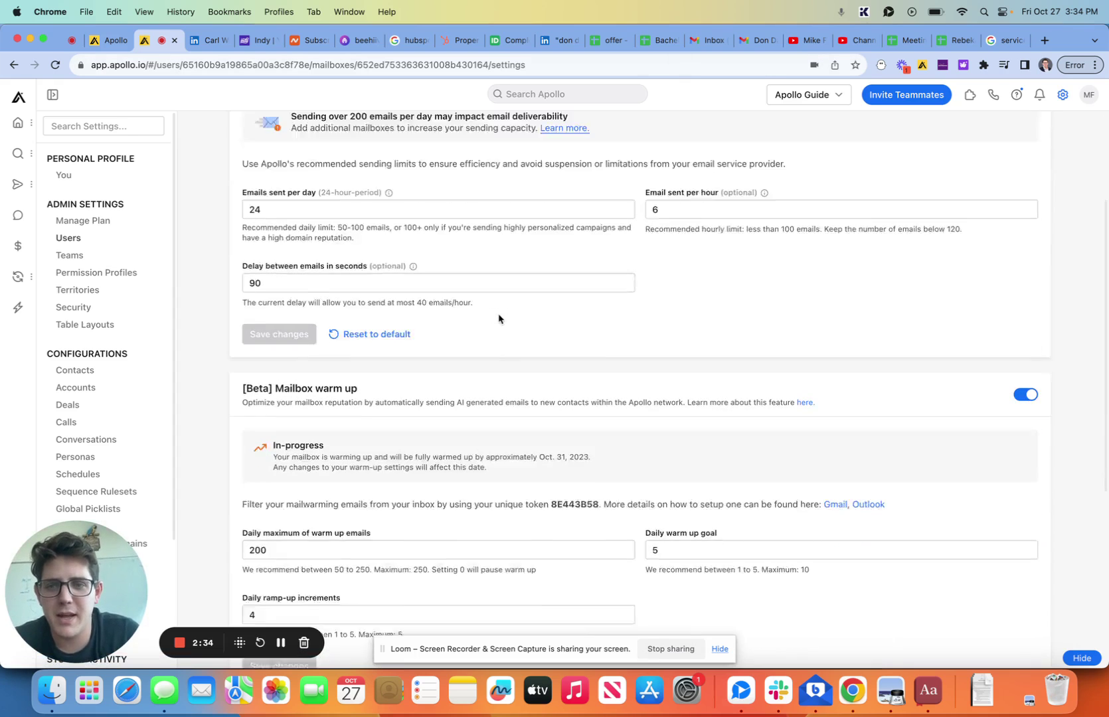
scroll(499, 318, "down", 3)
scroll(498, 316, "down", 2)
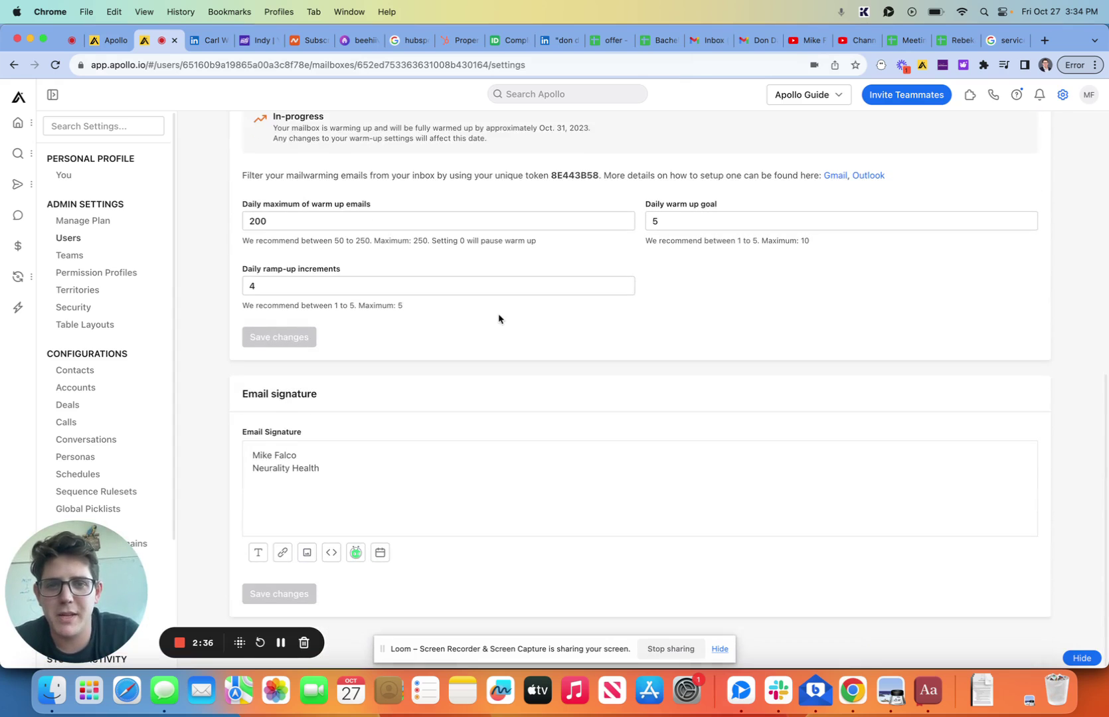
scroll(497, 317, "up", 10)
scroll(499, 317, "down", 5)
scroll(498, 317, "down", 3)
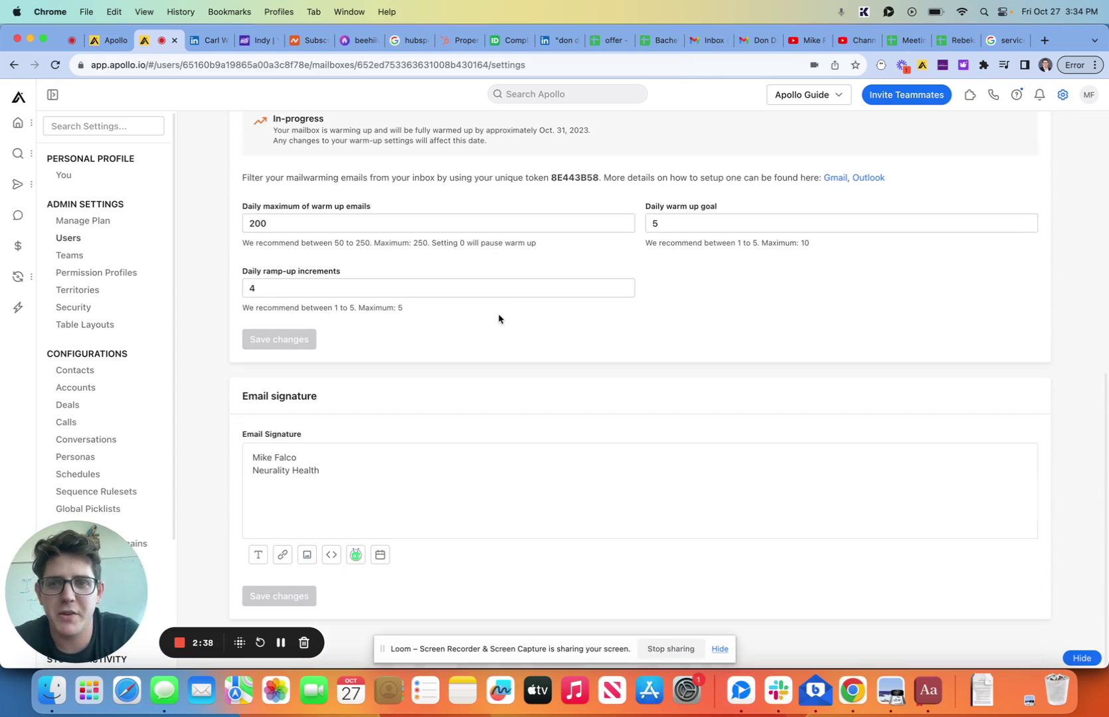
scroll(498, 318, "up", 1)
scroll(314, 136, "up", 3)
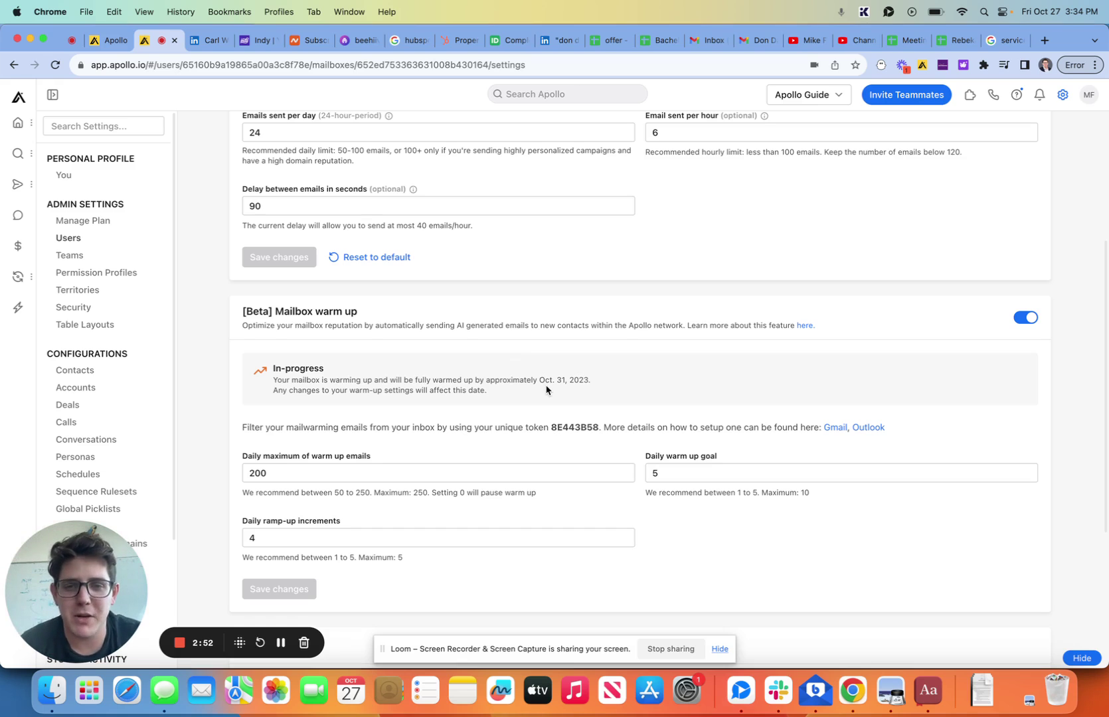
left_click(561, 140)
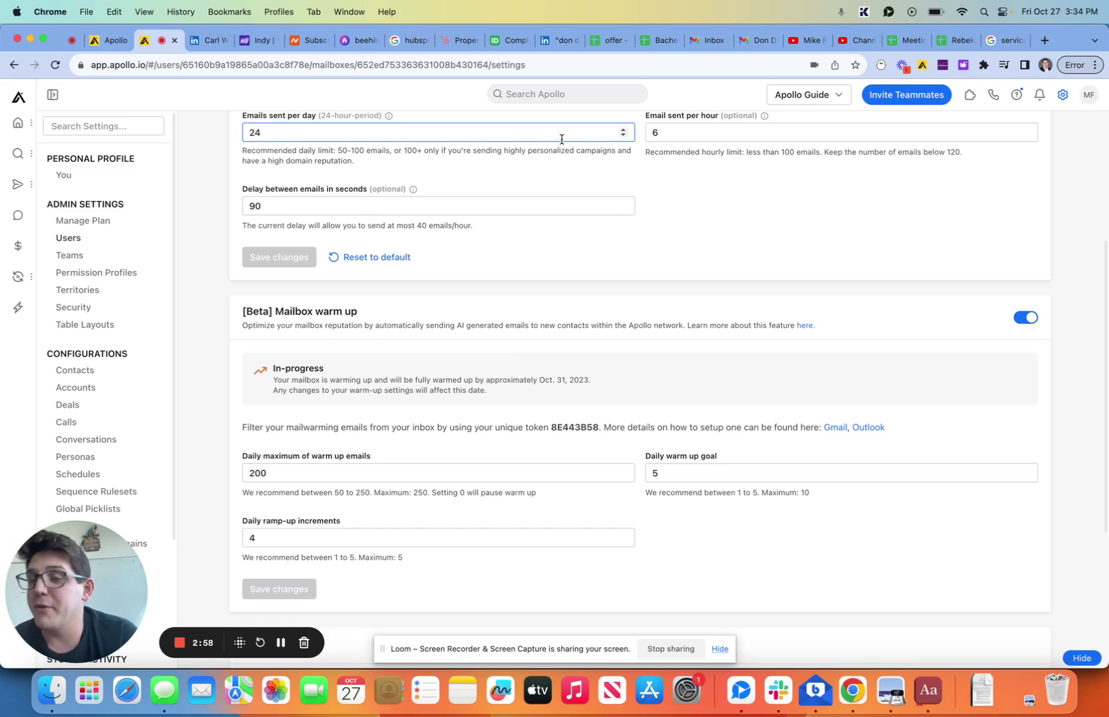
scroll(561, 139, "up", 5)
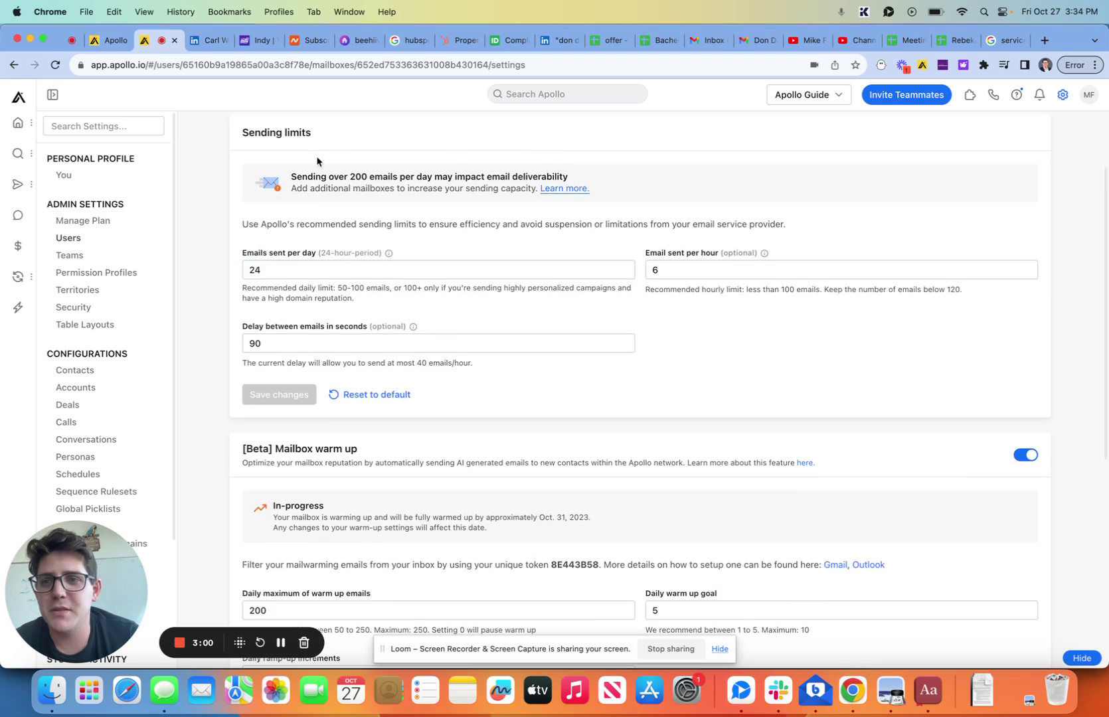
left_click(251, 123)
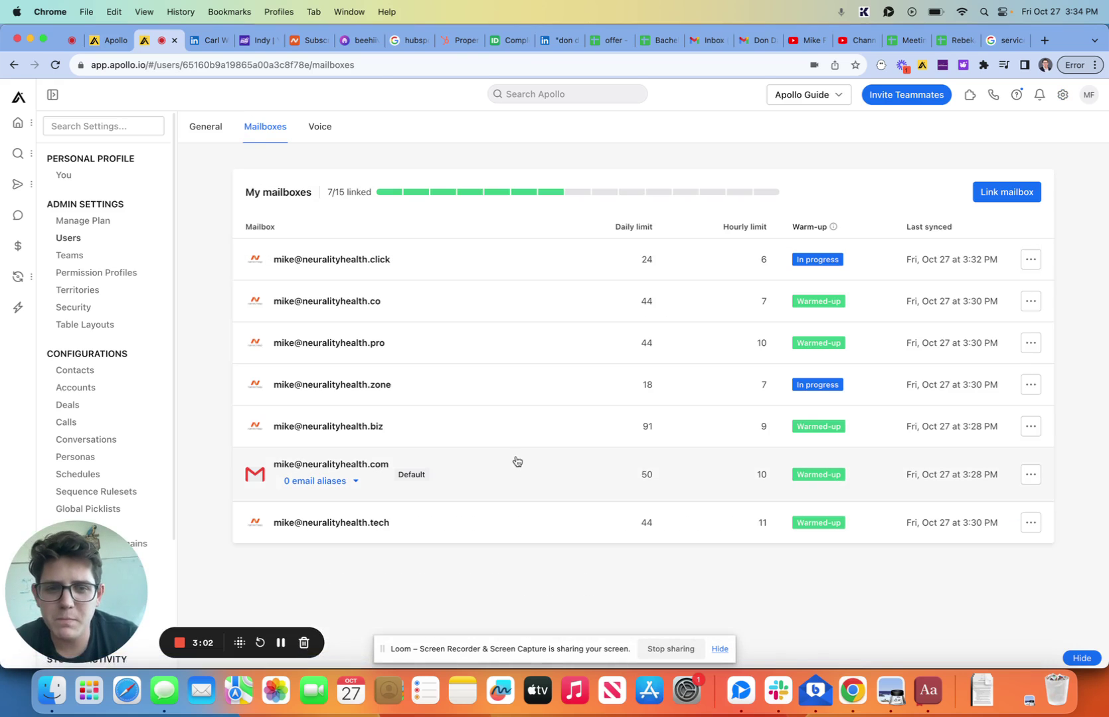
- View the settings of the default Gmail mailbox and the neuralityhealth.biz mailbox, returning to the mailbox list after each
left_click(515, 460)
left_click(249, 145)
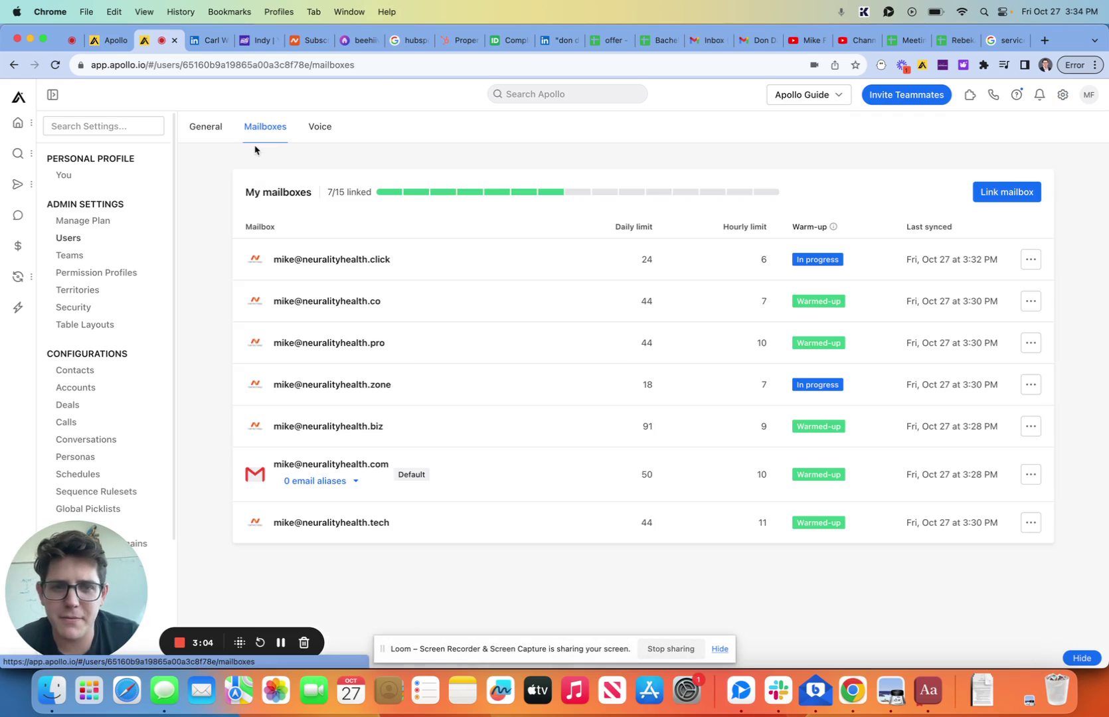
left_click(502, 434)
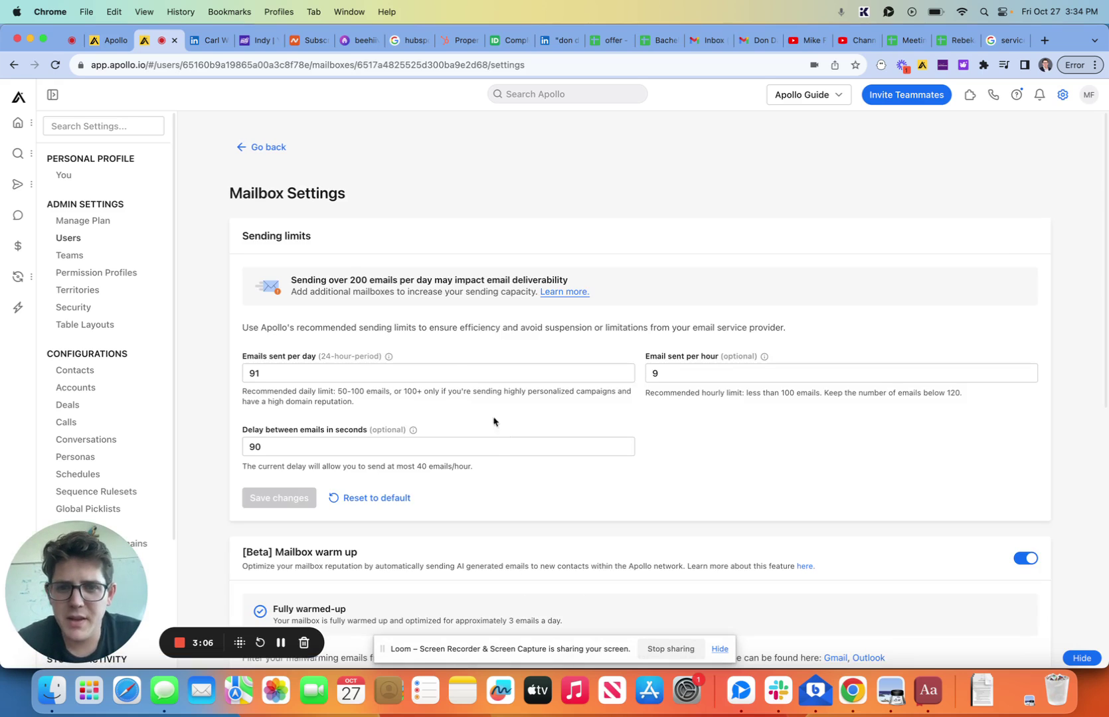
left_click(256, 151)
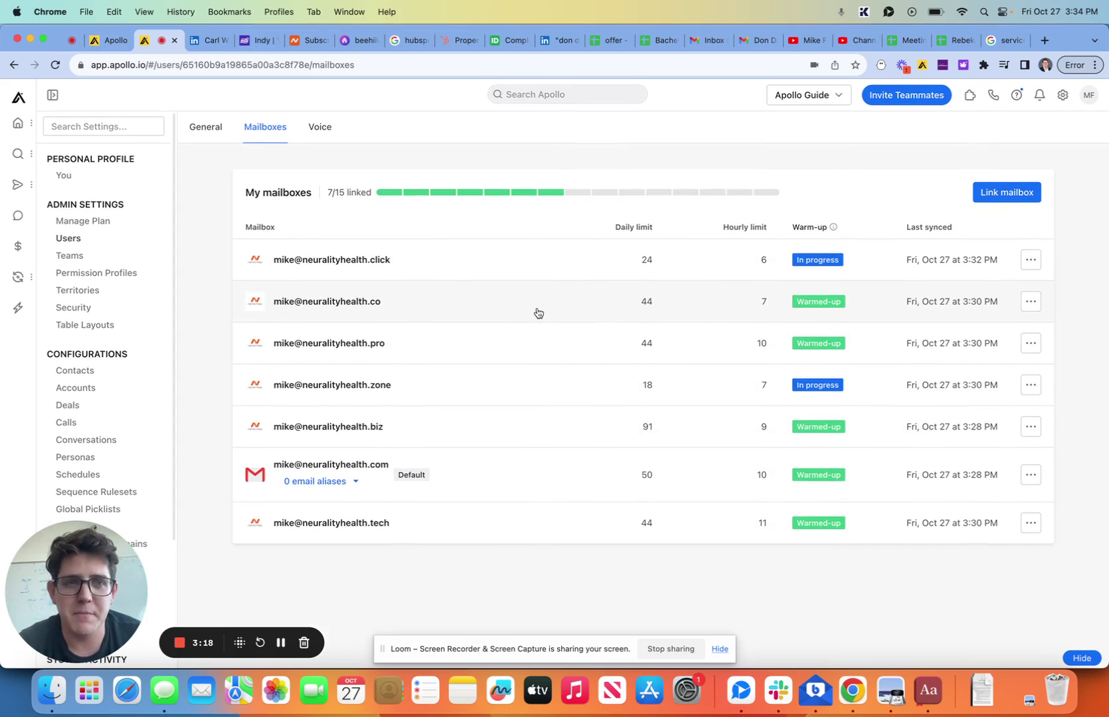
scroll(509, 415, "down", 1)
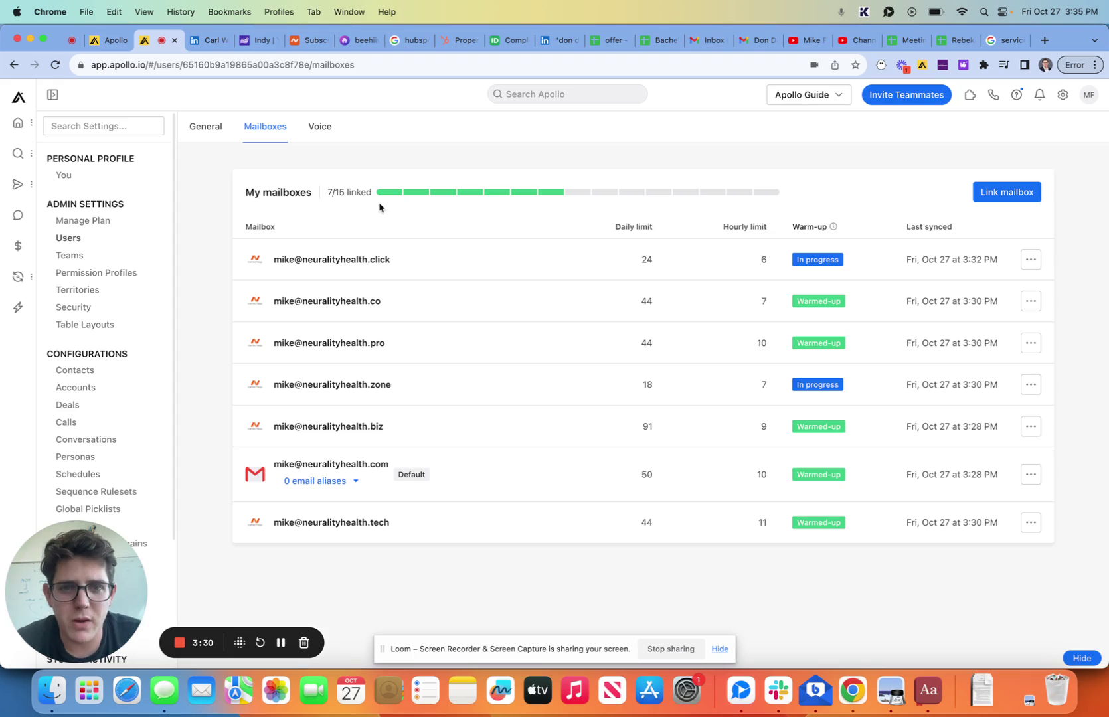
left_click_drag(418, 174, 538, 537)
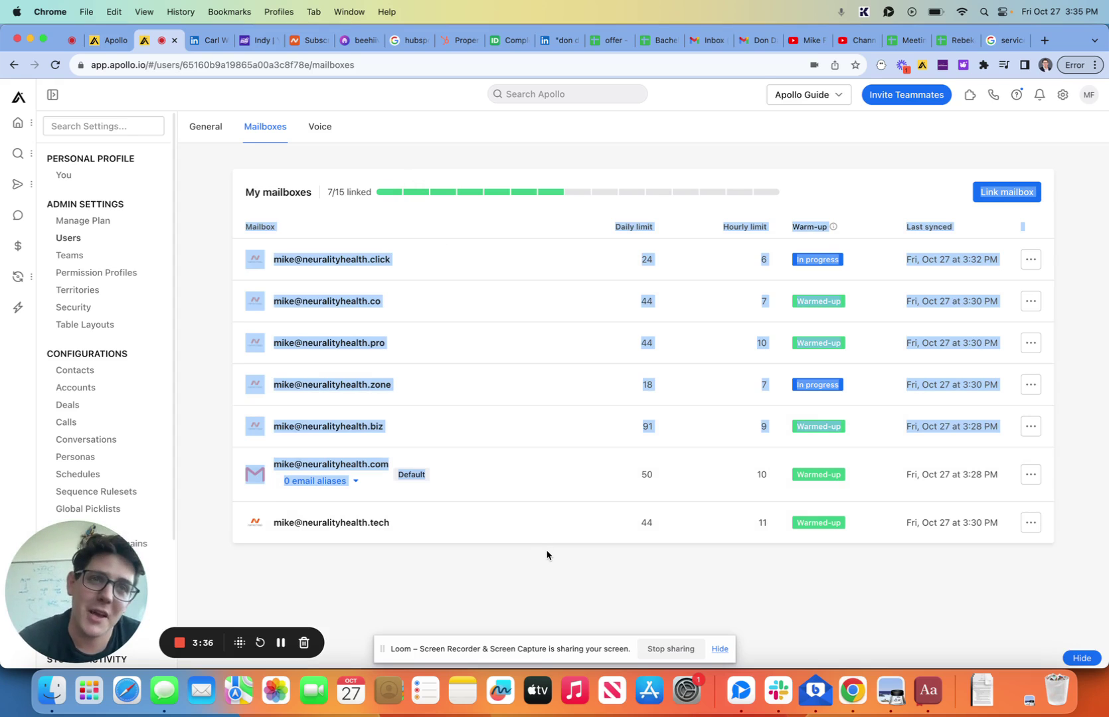
- Open the neuralityhealth.biz mailbox, check its daily maximum of warm up emails, and return to the mailbox list
left_click(462, 423)
scroll(460, 421, "down", 10)
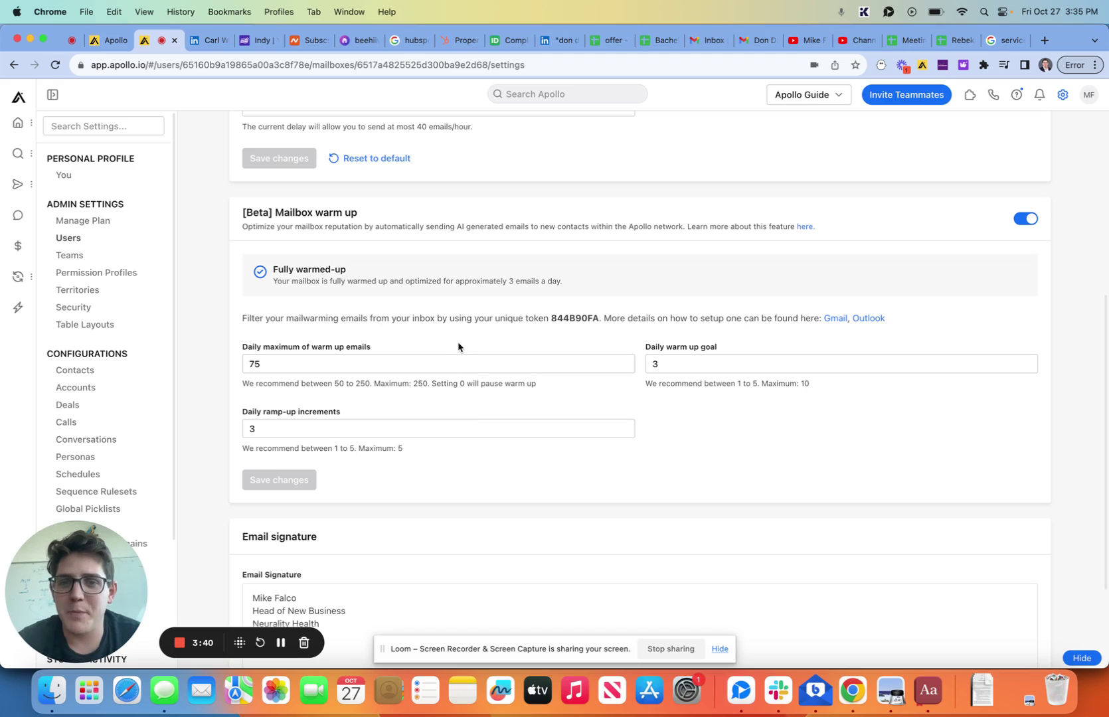
left_click(454, 359)
key("super+a")
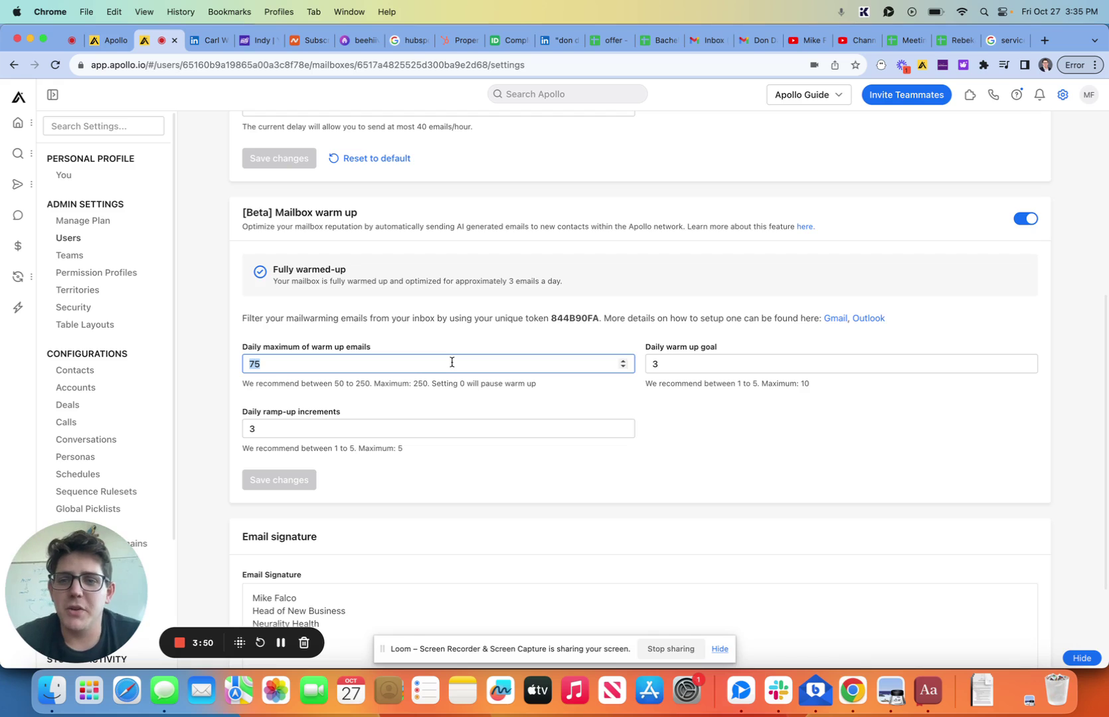
scroll(451, 362, "up", 5)
left_click(268, 147)
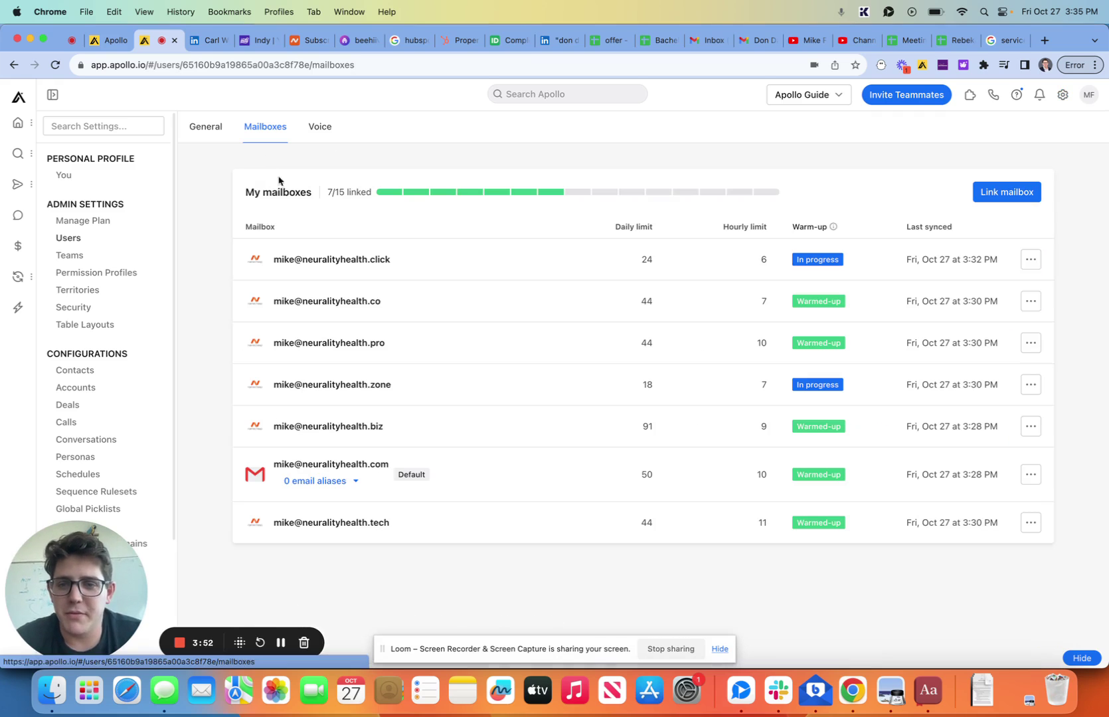
- Open the neuralityhealth.zone mailbox, review its sending limits and warm-up values, and go back to the mailbox list
left_click(444, 372)
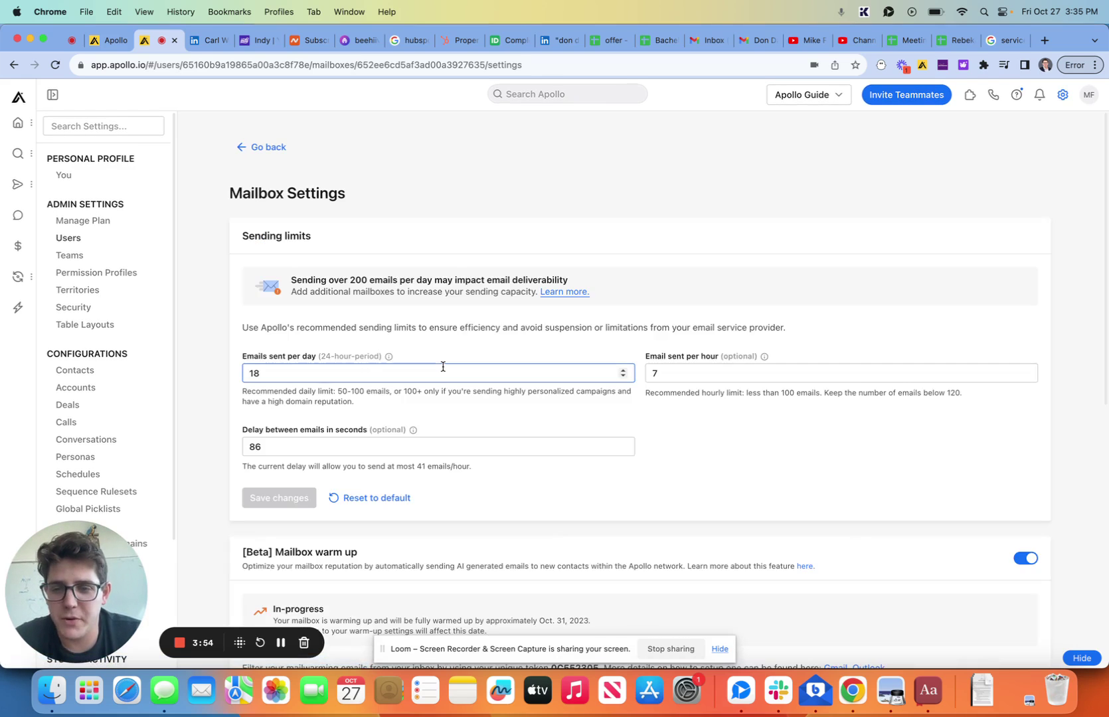
scroll(442, 366, "down", 6)
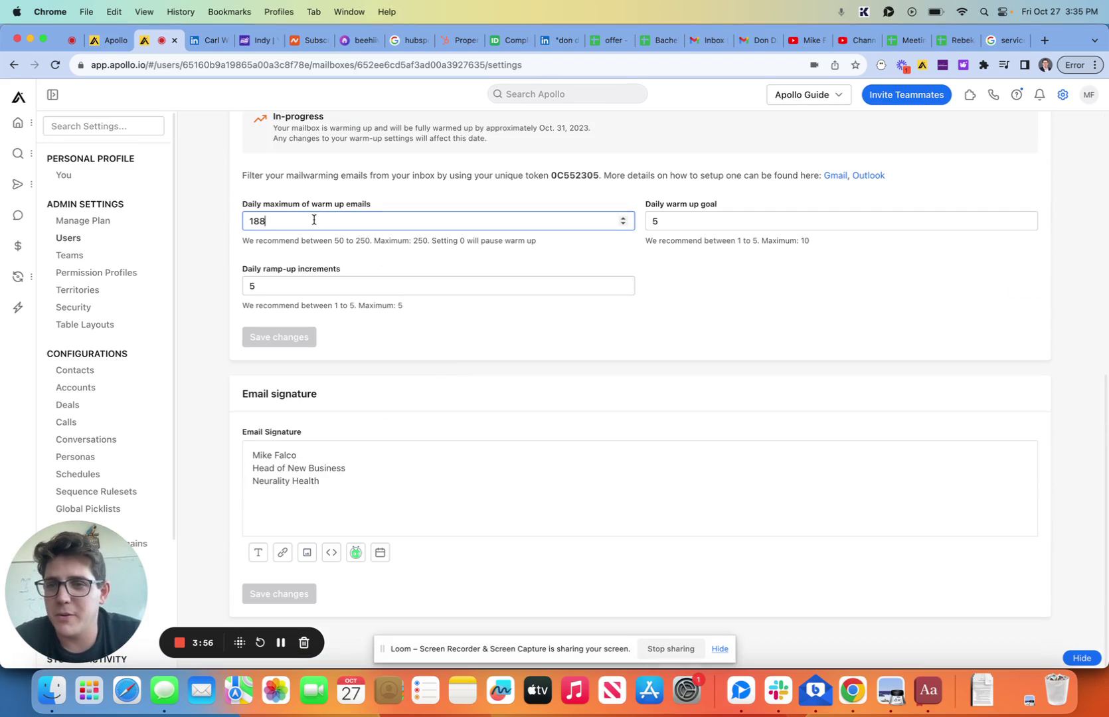
scroll(303, 223, "up", 6)
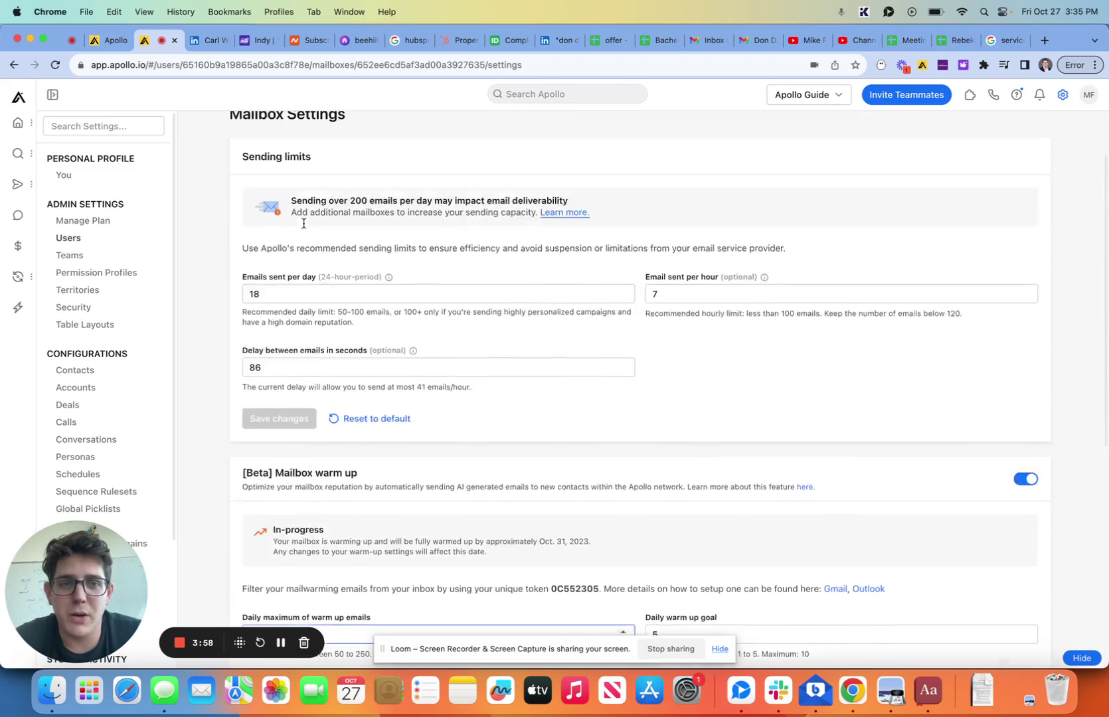
left_click(260, 153)
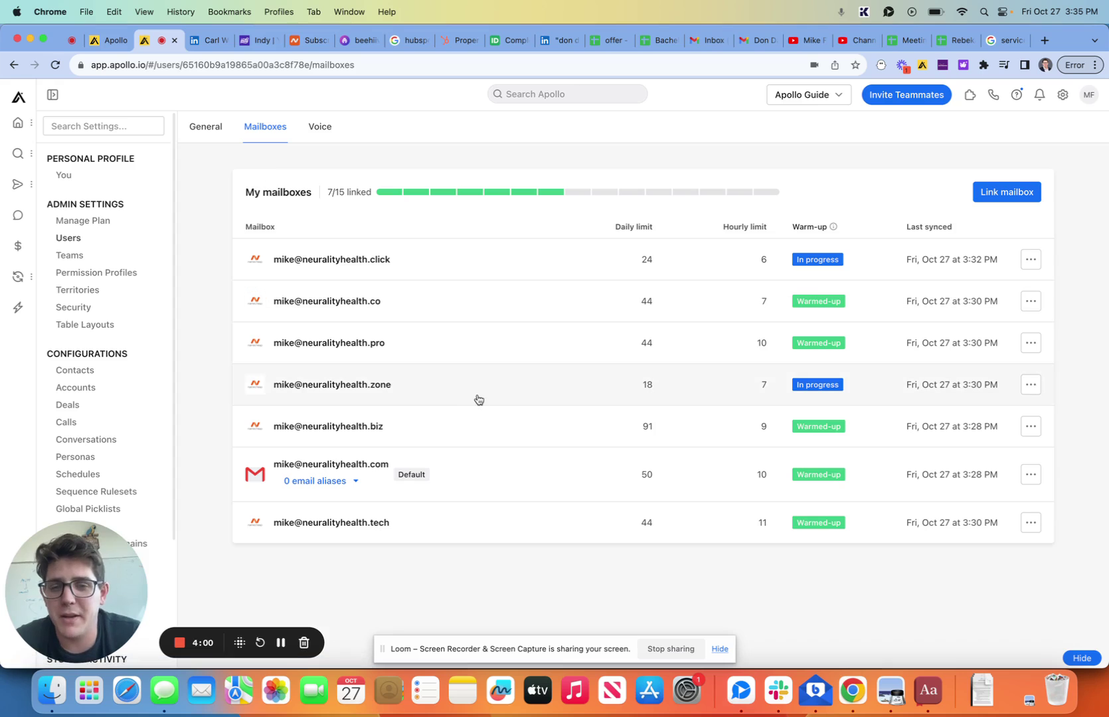